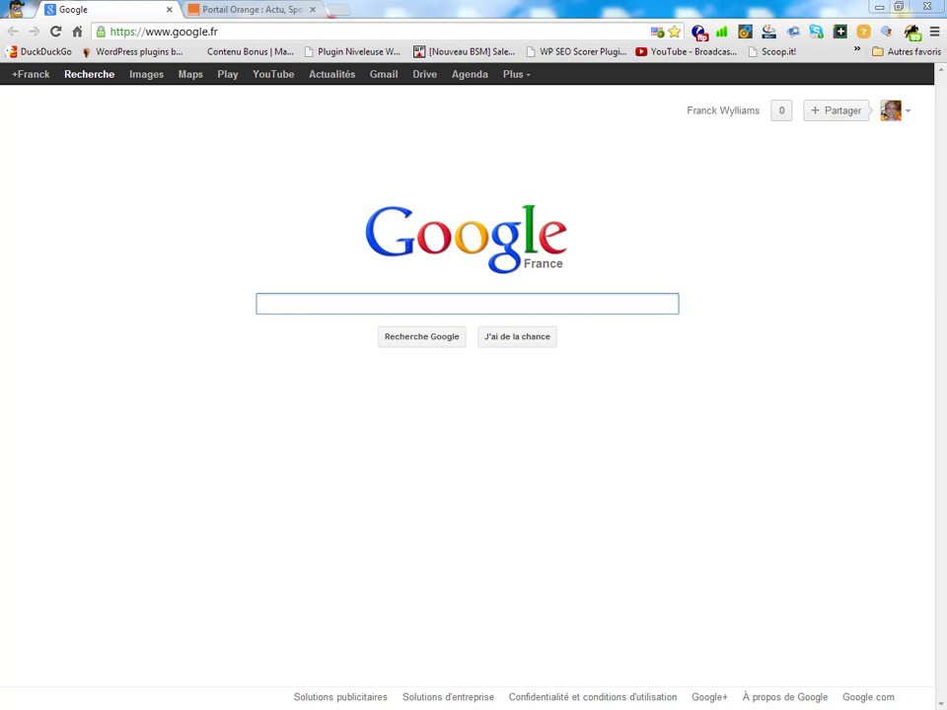
Go to fr.piwik.org and start downloading the Piwik 1.9.2 zip archive.
click(233, 31)
click(307, 301)
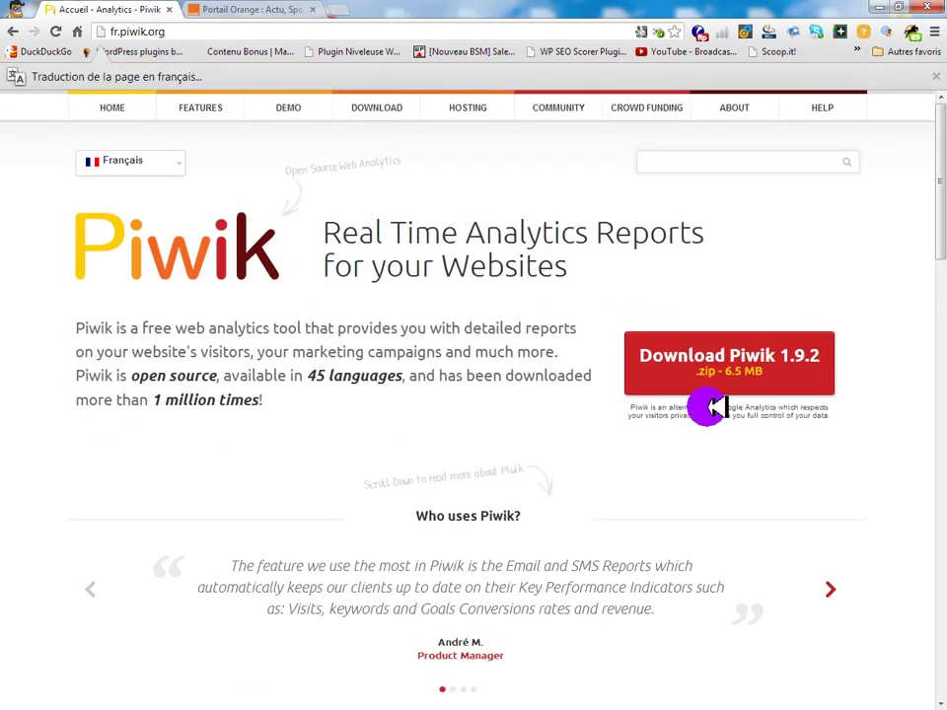
click(731, 358)
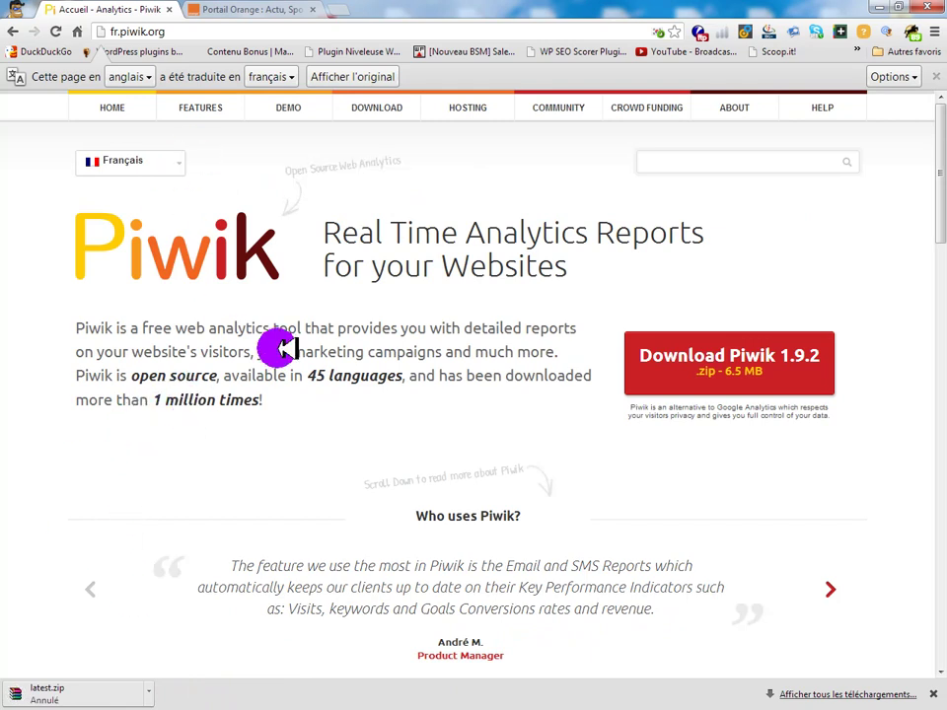
Switch to Windows Explorer and open the piwik folder inside Téléchargements.
key(super+e)
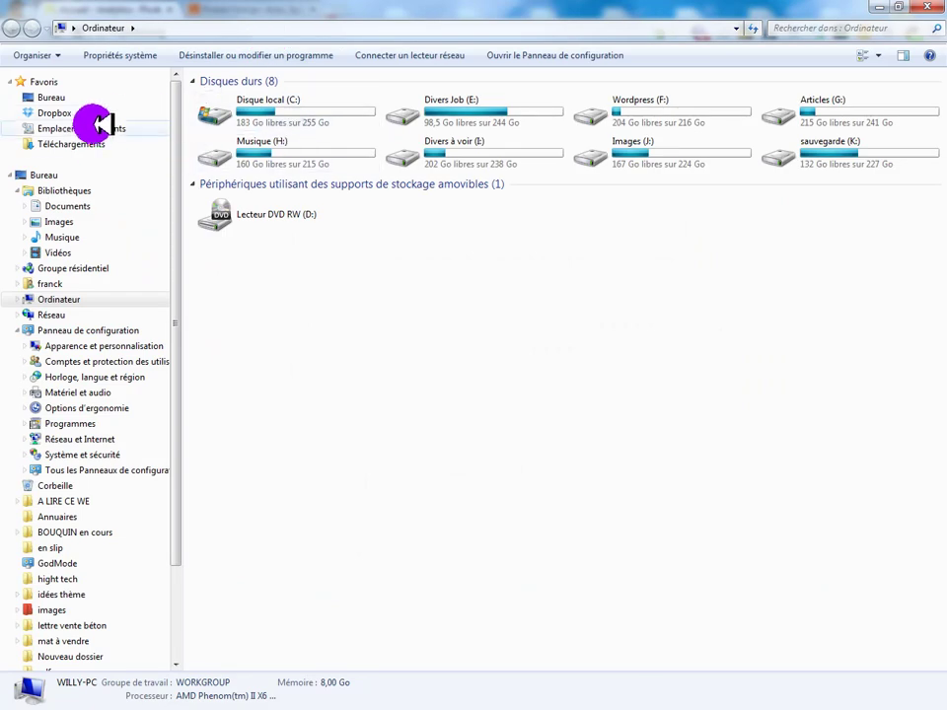
click(96, 144)
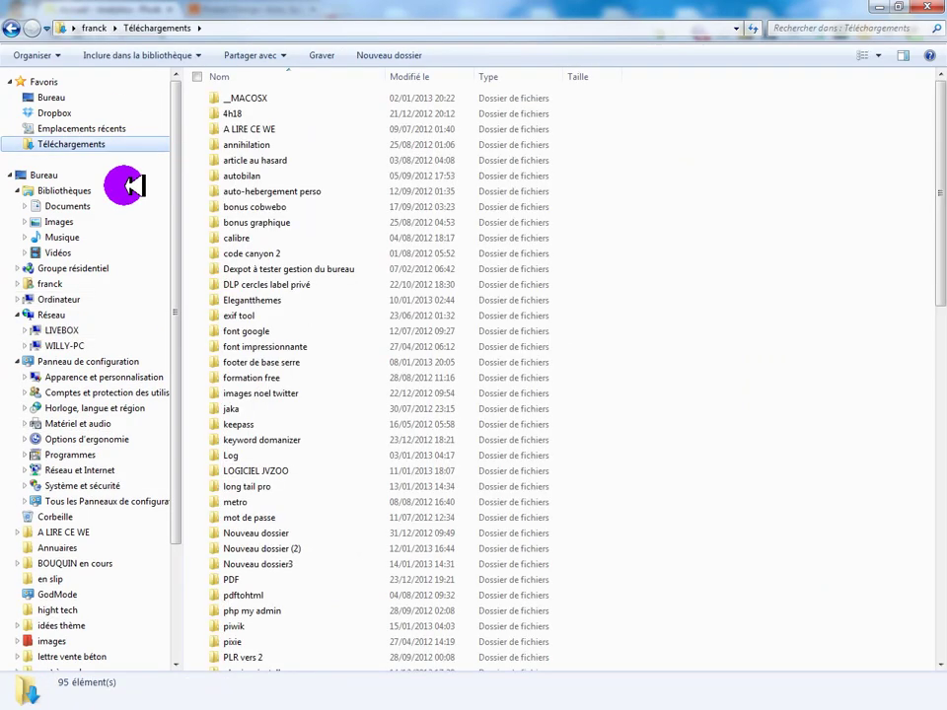
click(247, 625)
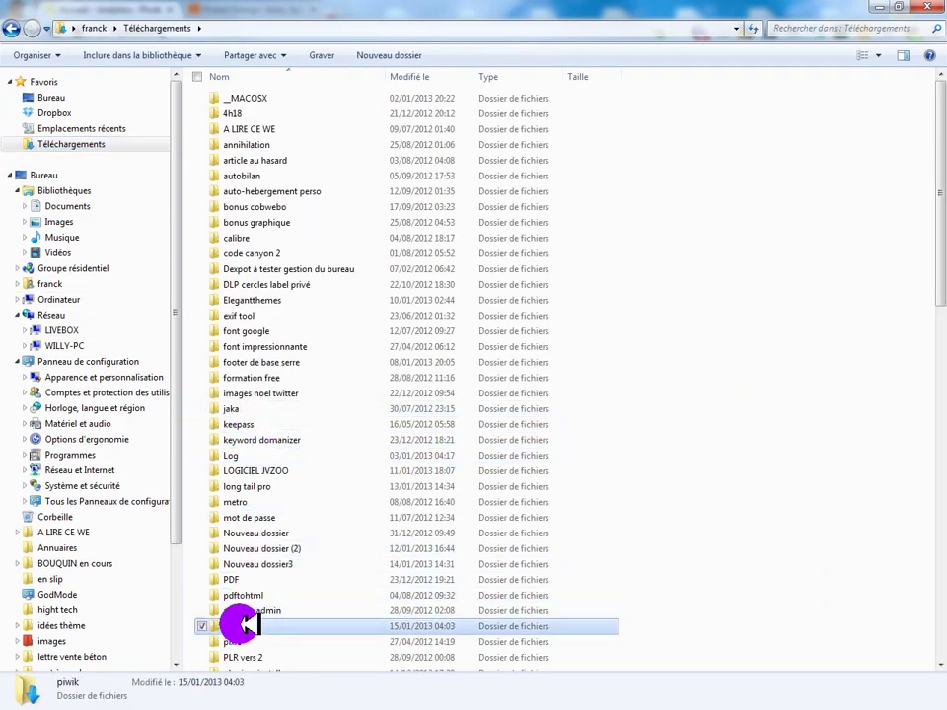
double_click(247, 625)
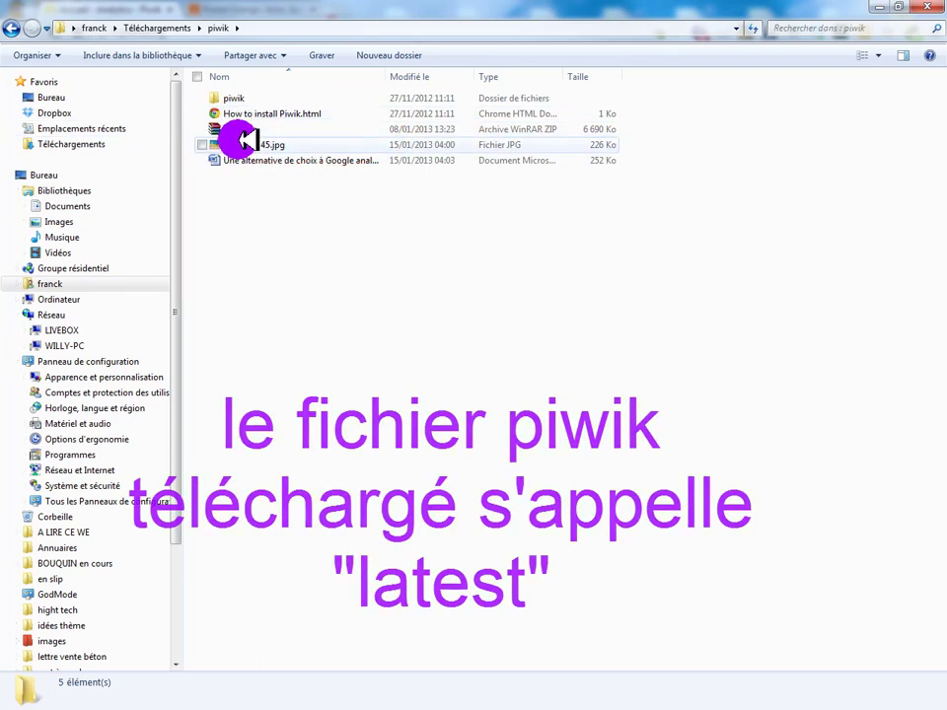
Review the extraction options for latest.zip and the contents of the extracted piwik folder, and return to the parent folder.
right_click(237, 128)
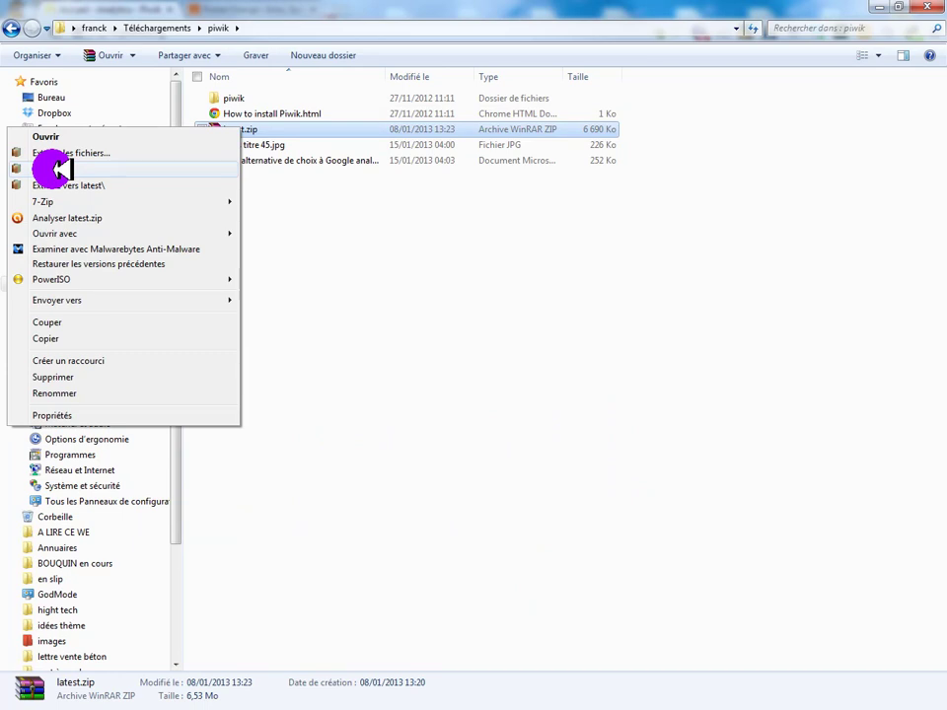
click(251, 118)
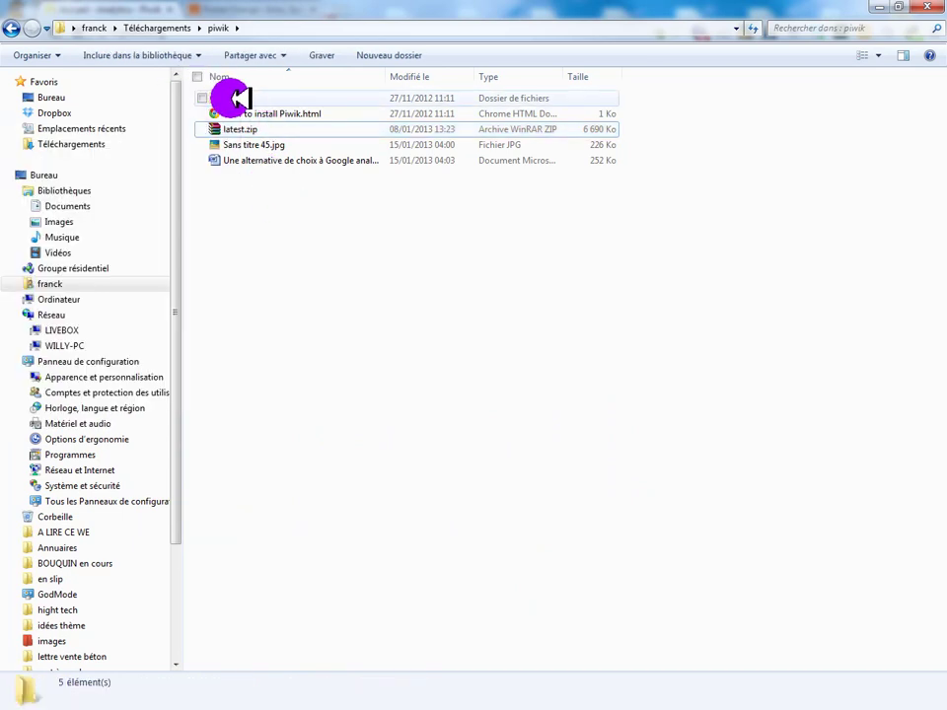
double_click(237, 98)
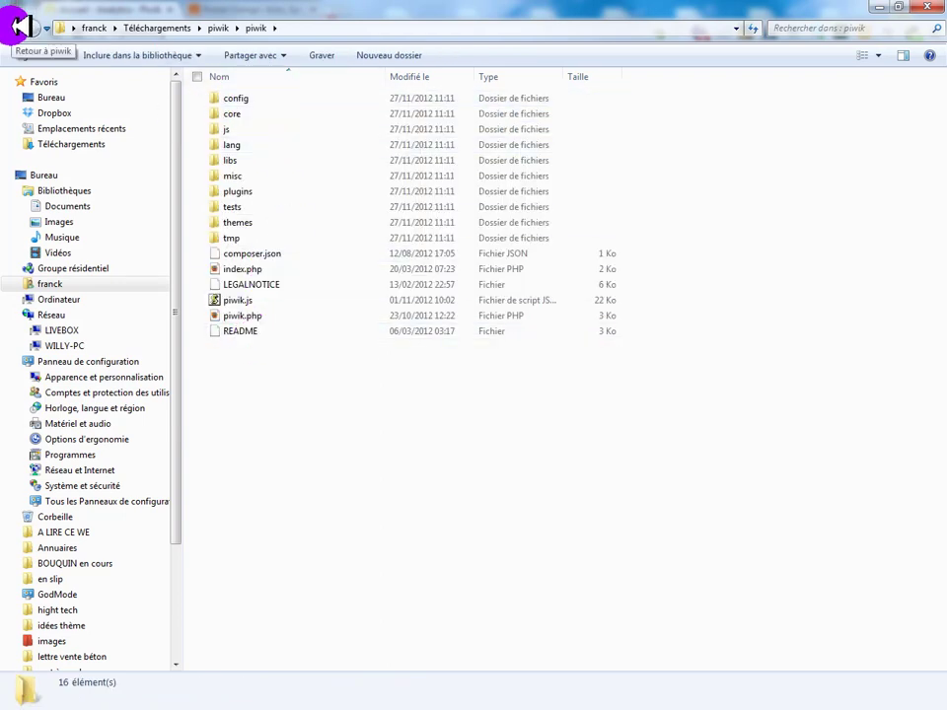
click(20, 26)
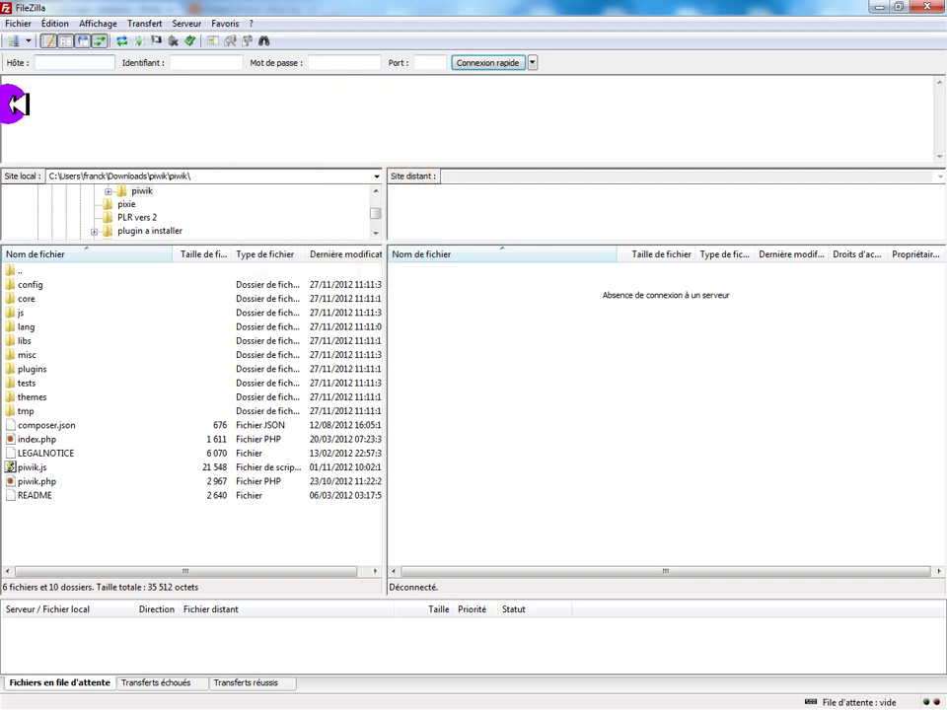
In FileZilla, connect to the saved voyage site and open the remote public_html folder alongside the local piwik folder.
click(27, 41)
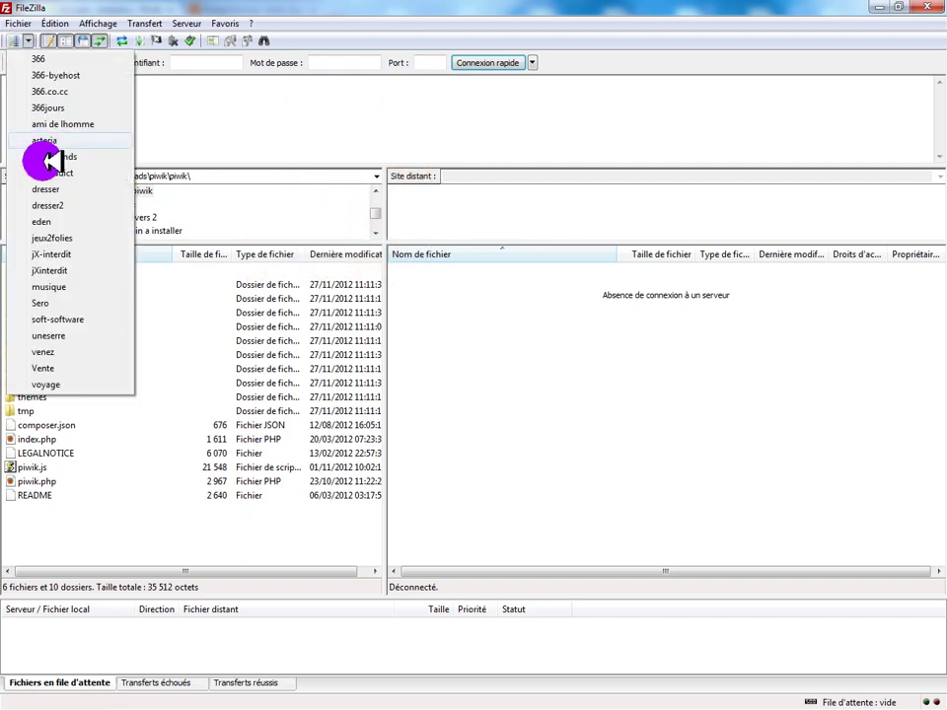
click(54, 385)
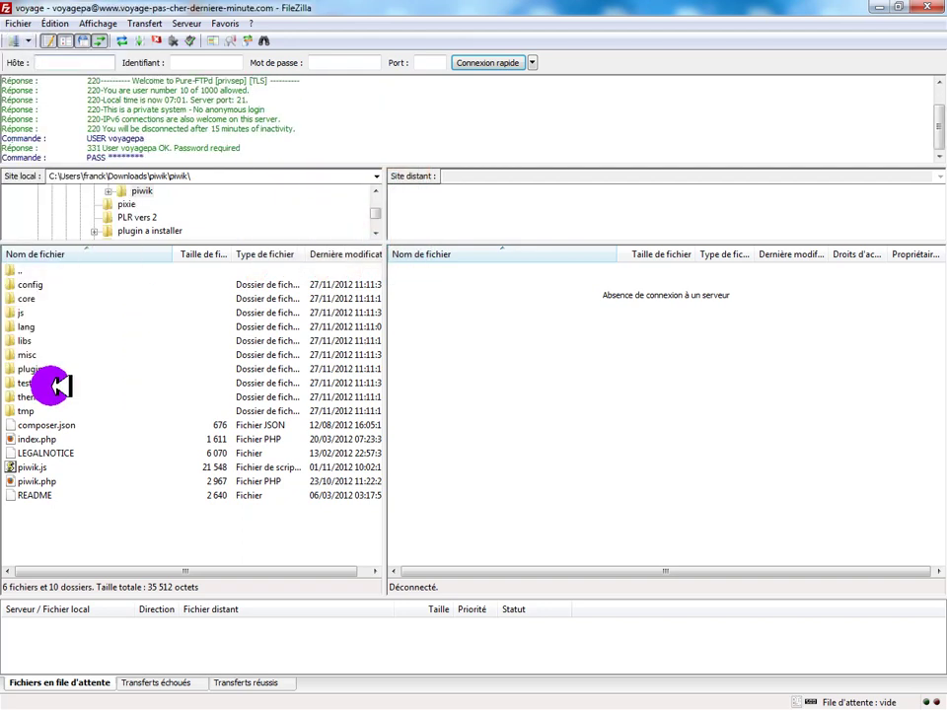
double_click(143, 190)
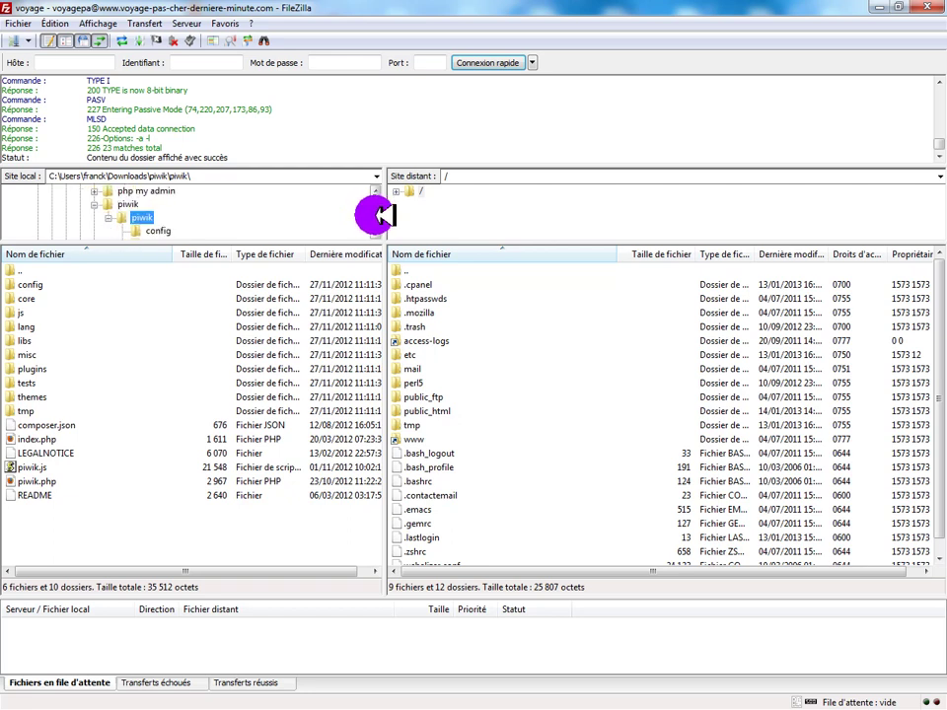
double_click(141, 214)
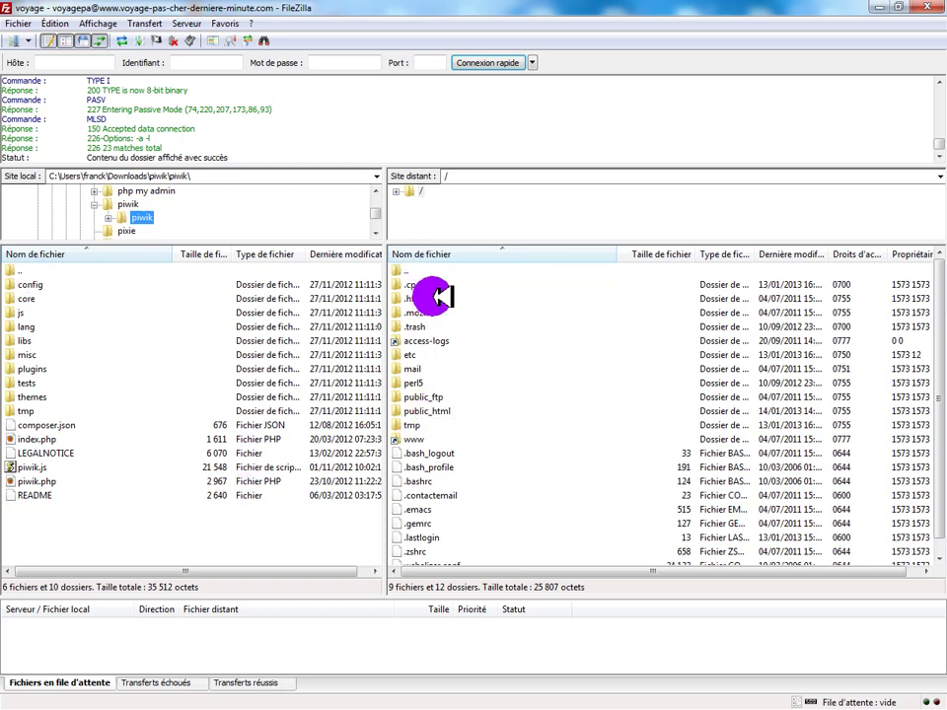
double_click(438, 410)
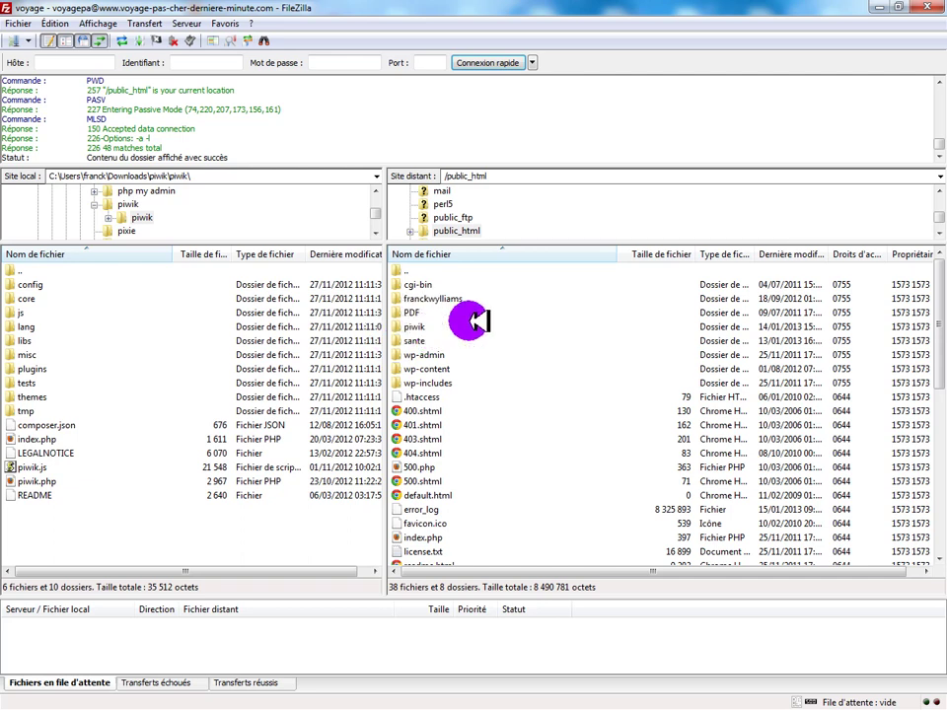
right_click(503, 314)
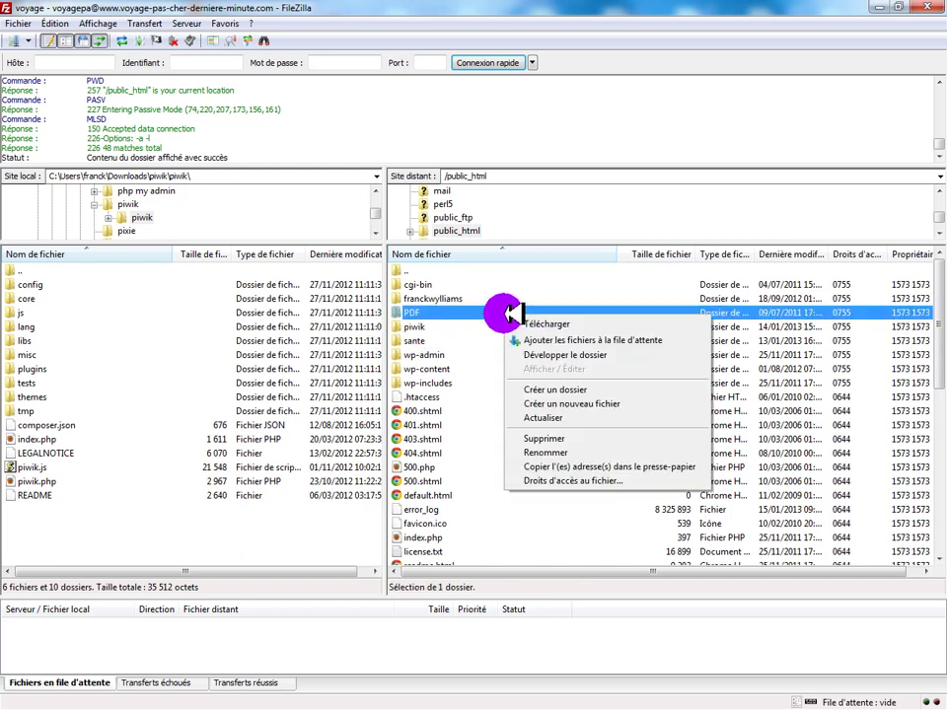
right_click(441, 270)
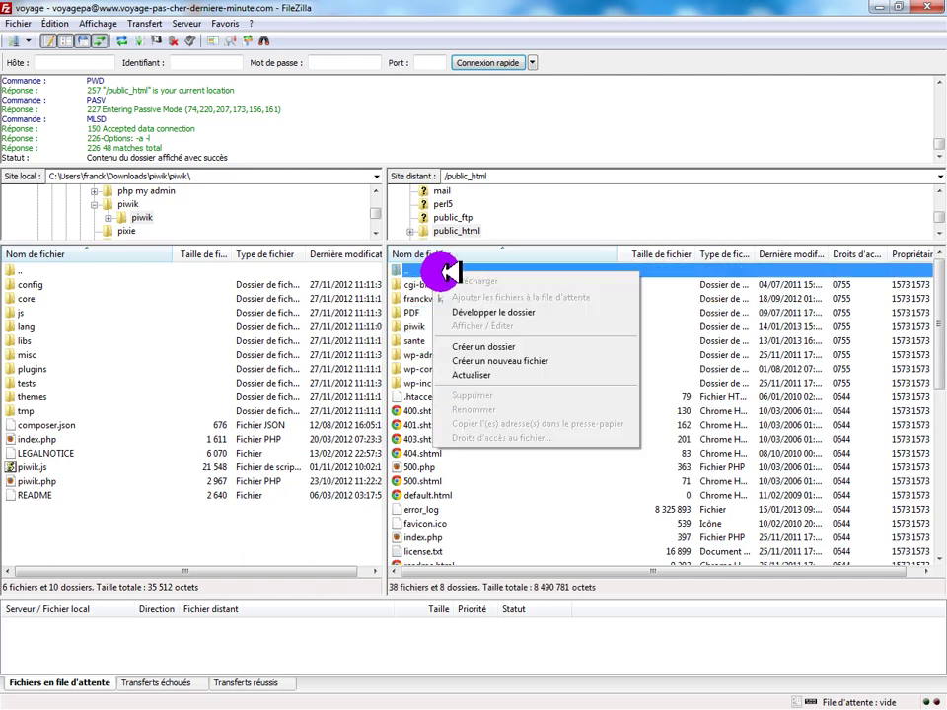
click(500, 346)
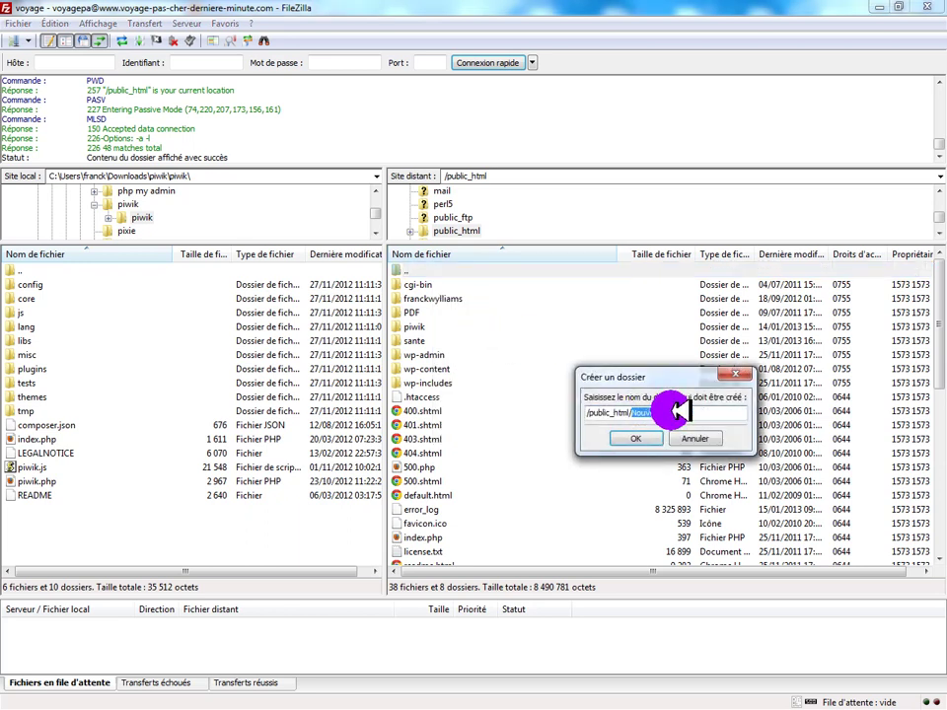
click(734, 374)
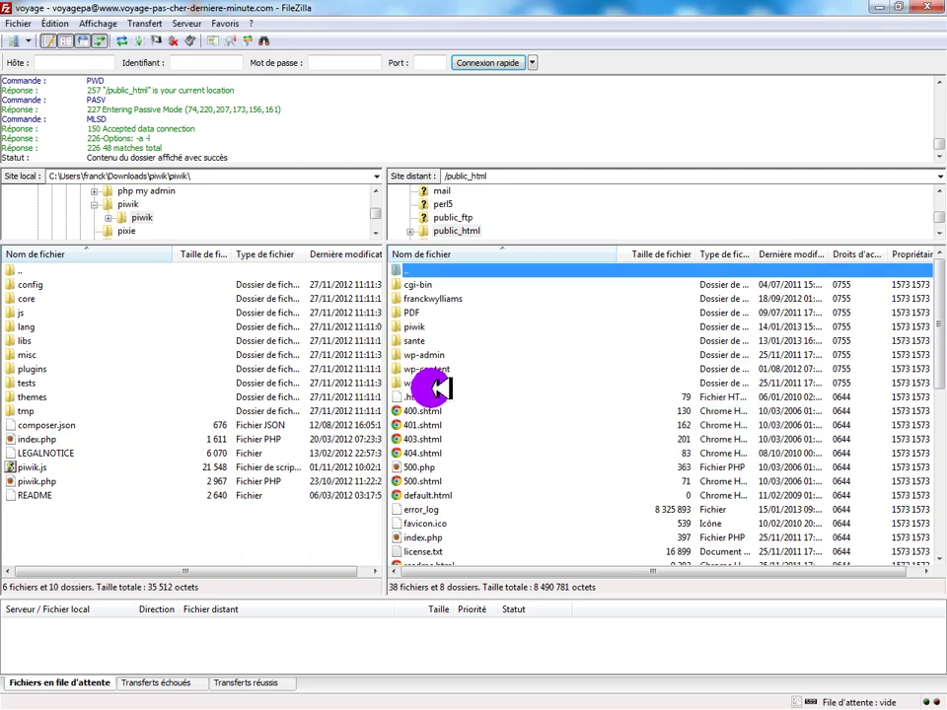
Try to upload all local Piwik files and folders, from config to README, into the remote /public_html/piwik folder.
double_click(418, 326)
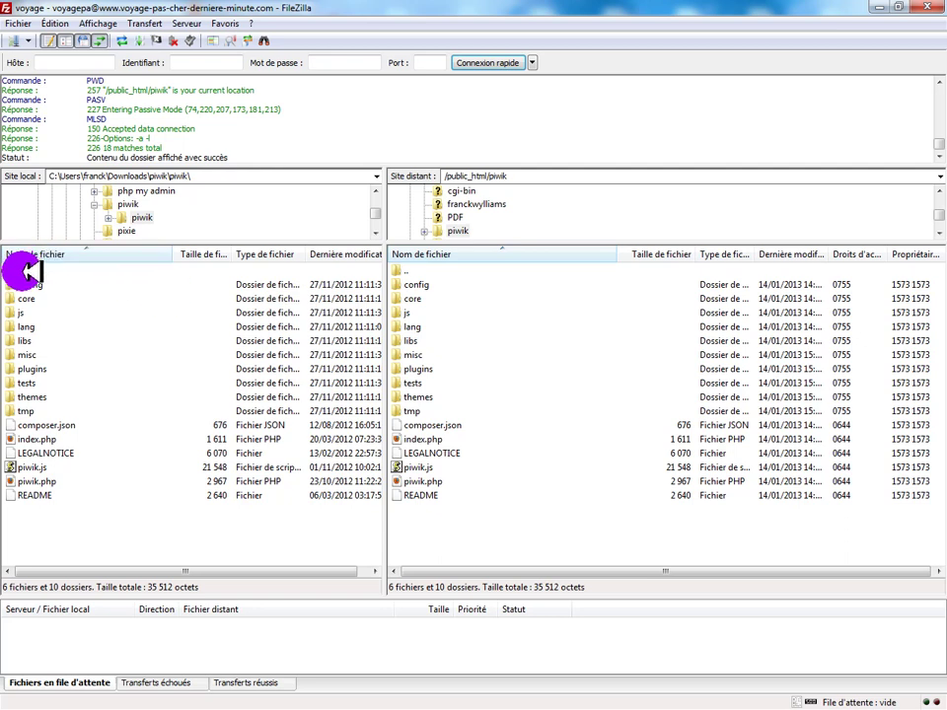
click(33, 285)
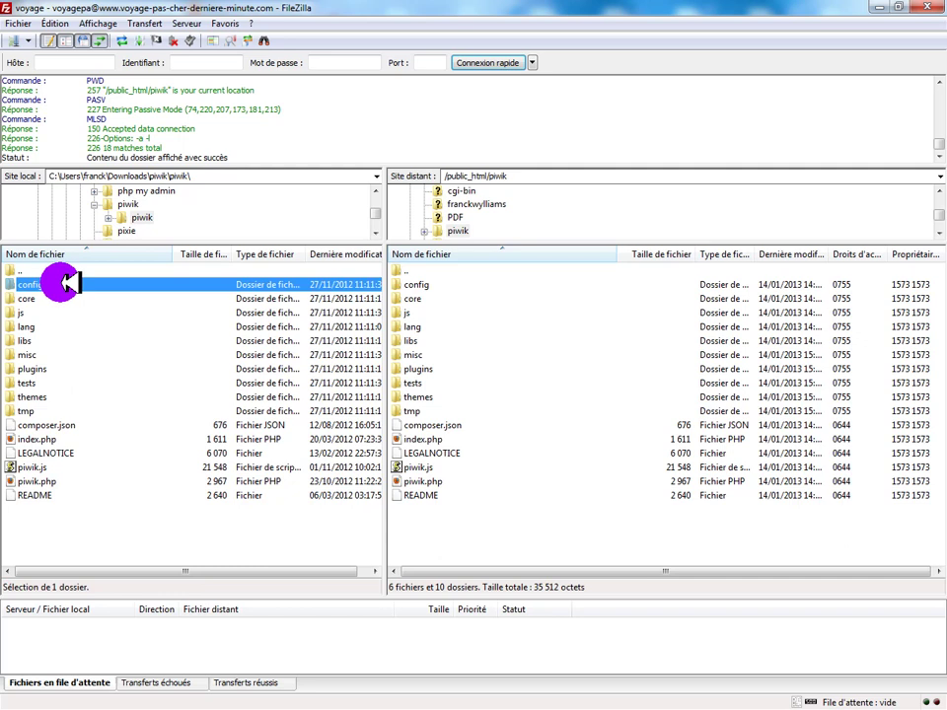
shift+click(55, 495)
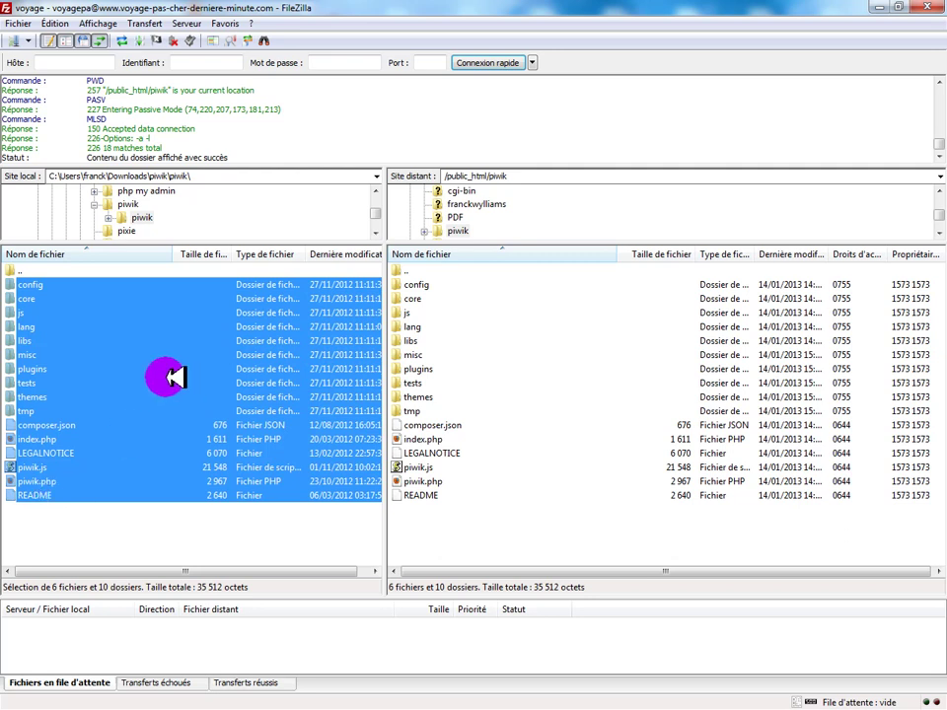
drag(169, 376, 405, 528)
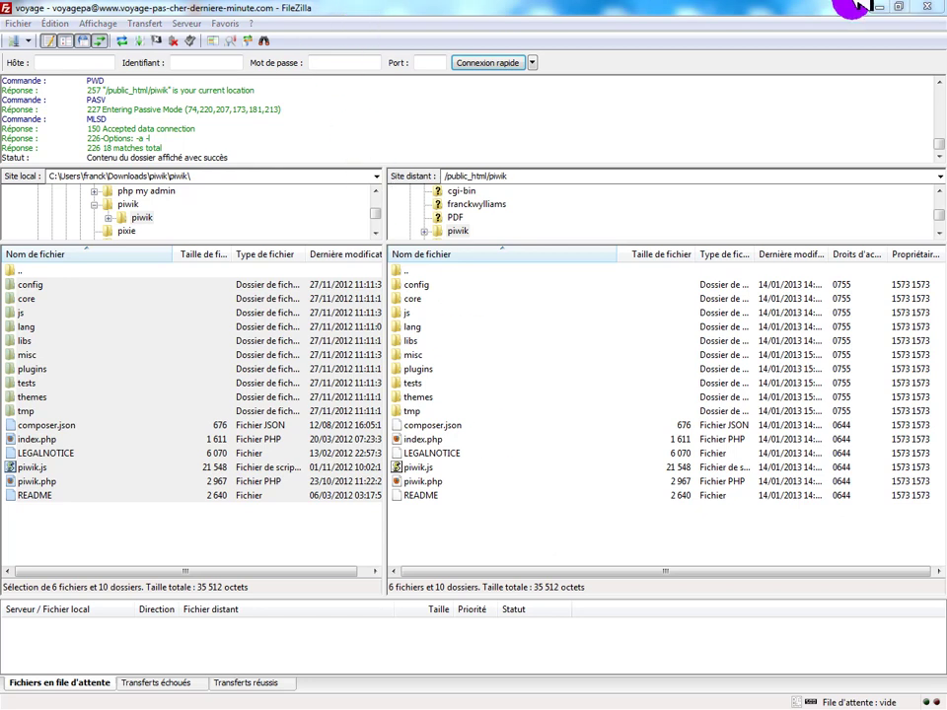
Return to Chrome, open voyage-pas-cher-derniere-minute.com/cpanel and log in to the hosting account with the prefilled credentials.
click(932, 8)
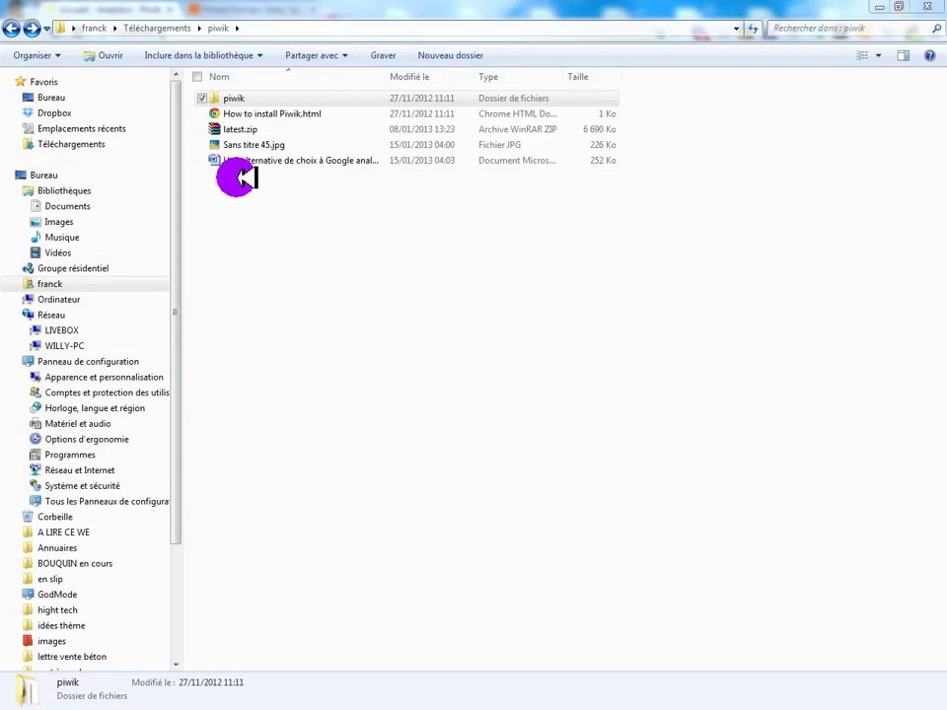
click(928, 7)
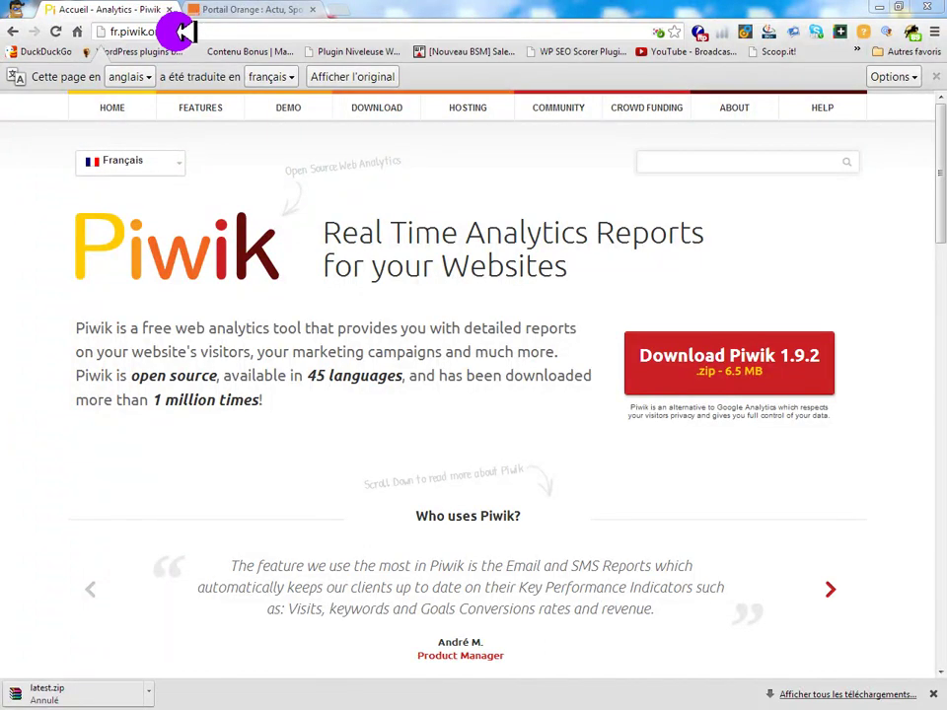
drag(182, 31, 49, 33)
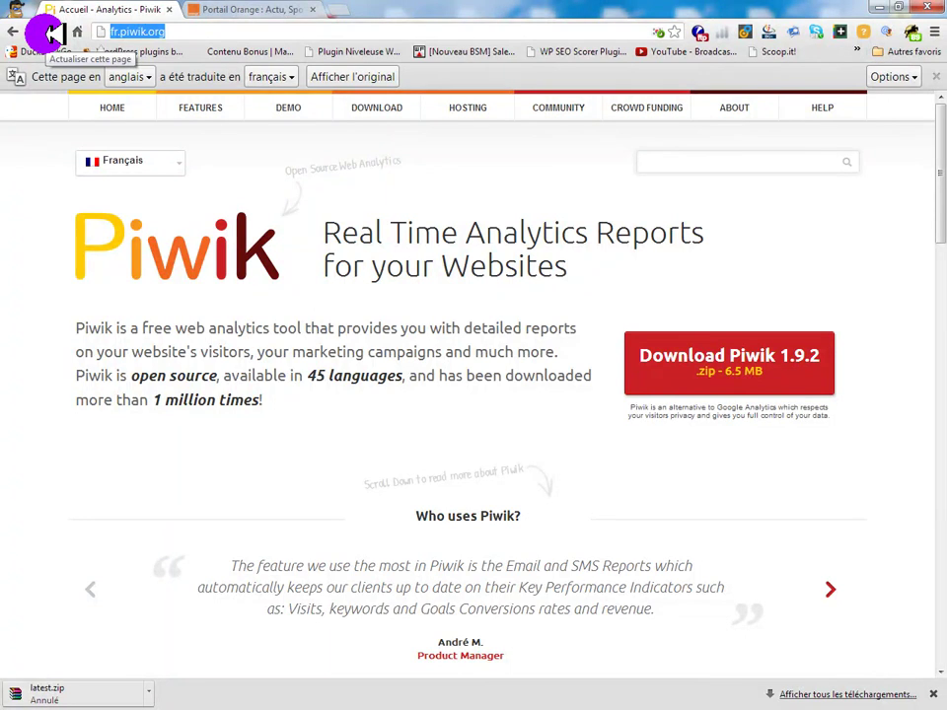
text(voyage-pas-cher-derniere-minute.com/cpanel)
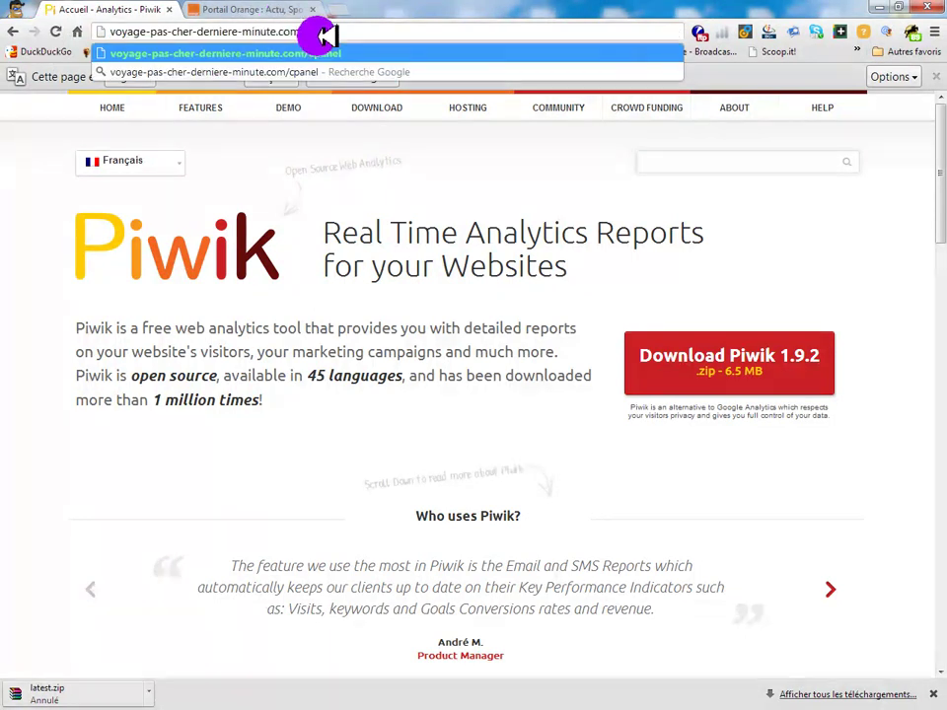
key(Return)
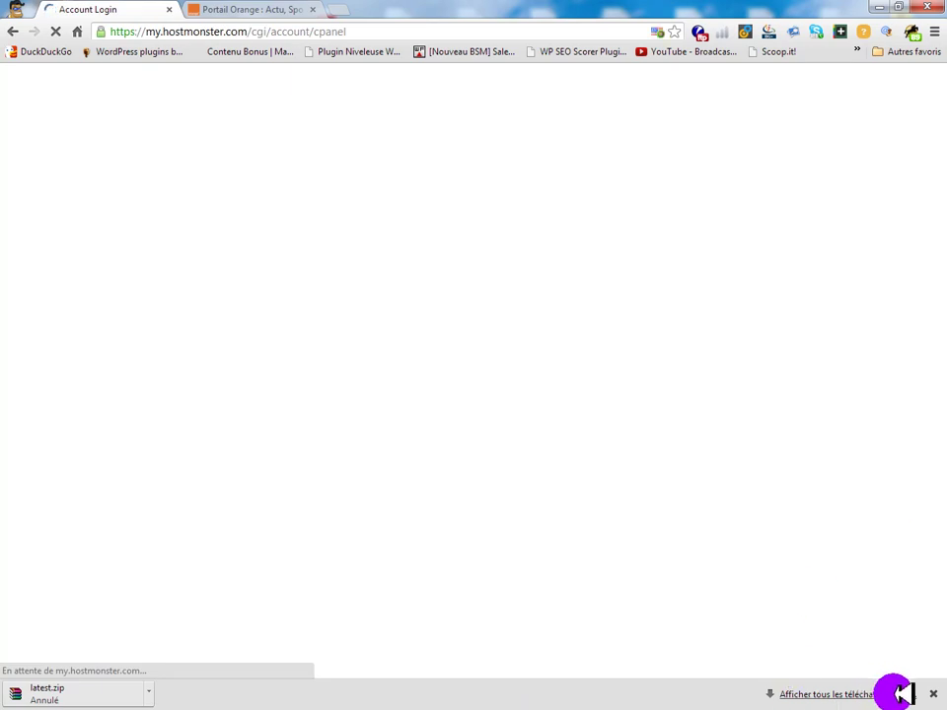
click(932, 694)
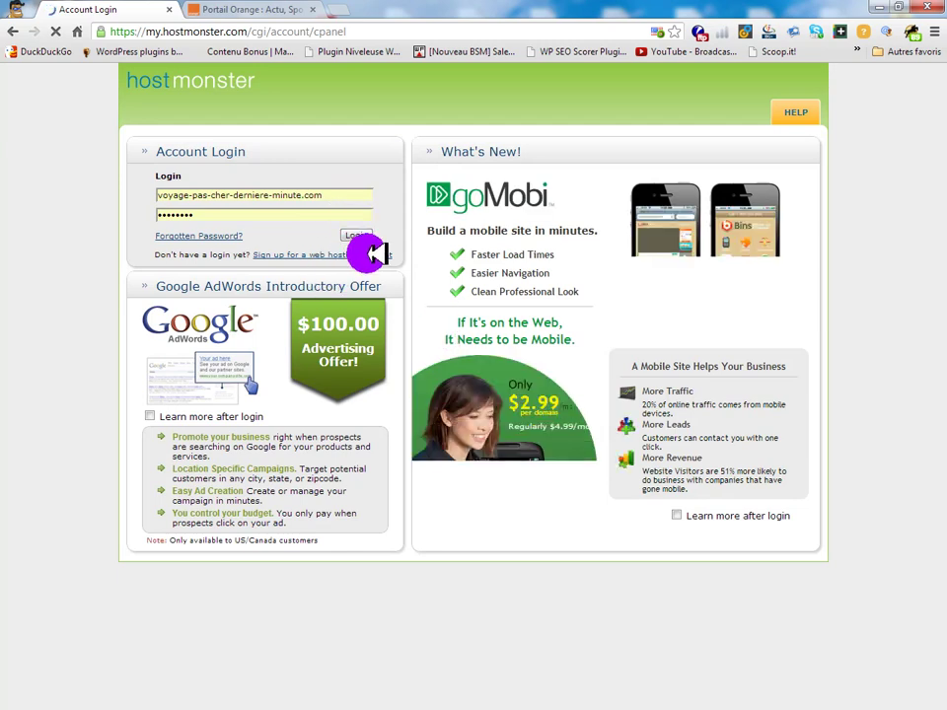
click(360, 235)
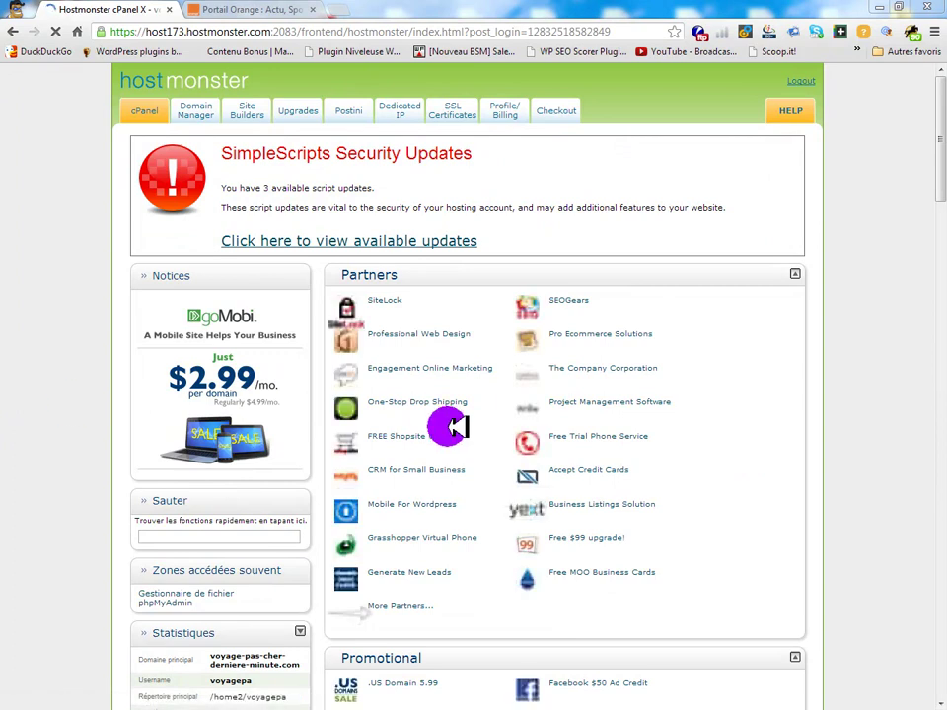
Open the MySQL database creation wizard in cPanel's Bases de données section and create a new database named piwik.
scroll(831, 370, down, 3)
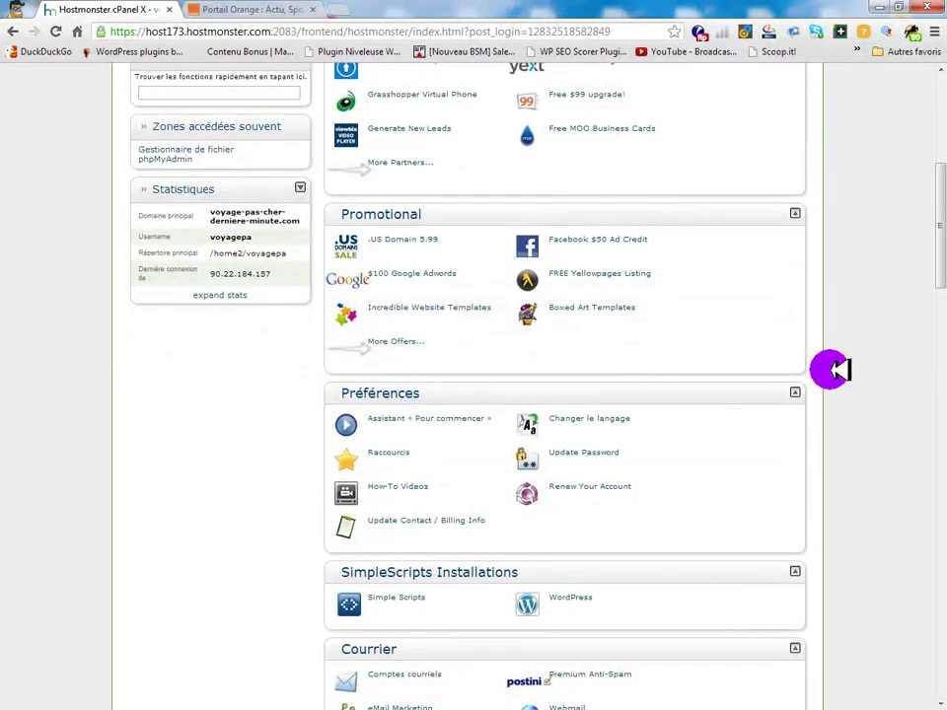
scroll(831, 370, down, 3)
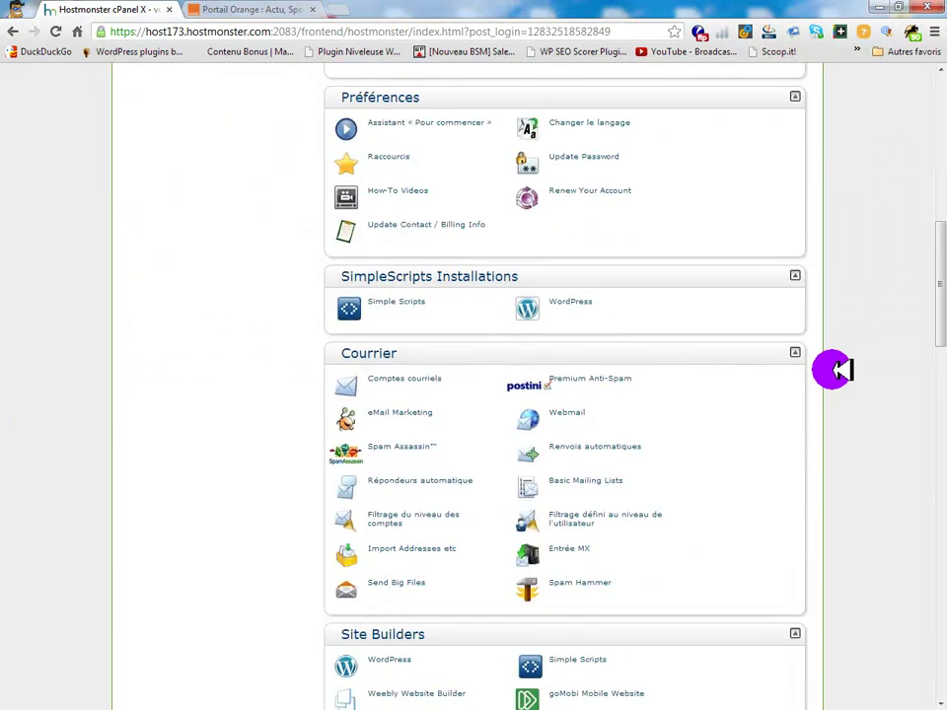
scroll(831, 370, down, 5)
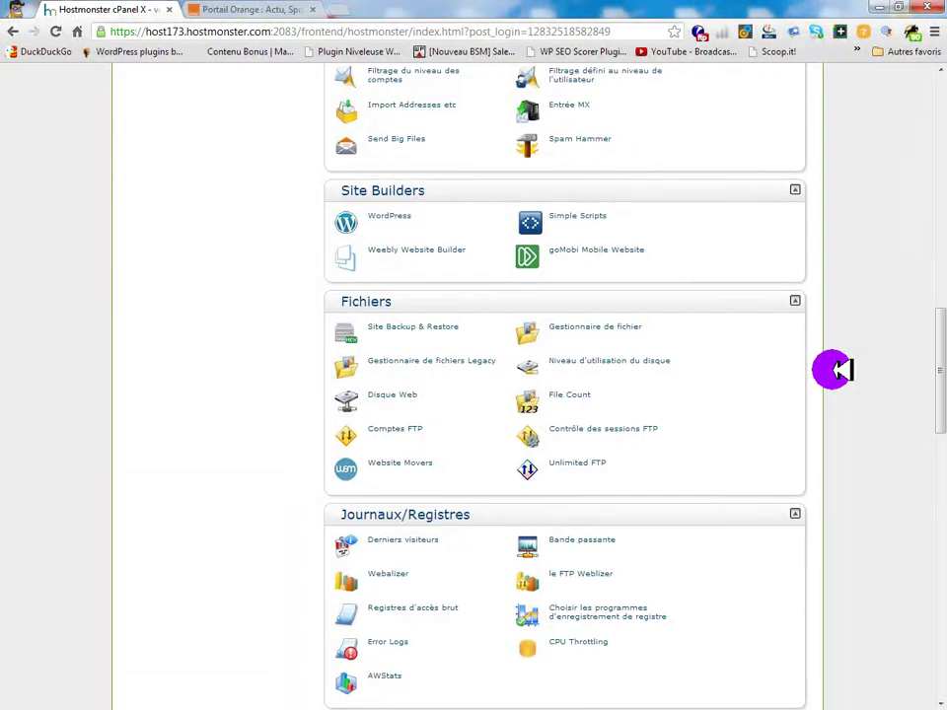
scroll(831, 370, down, 4)
scroll(832, 370, up, 3)
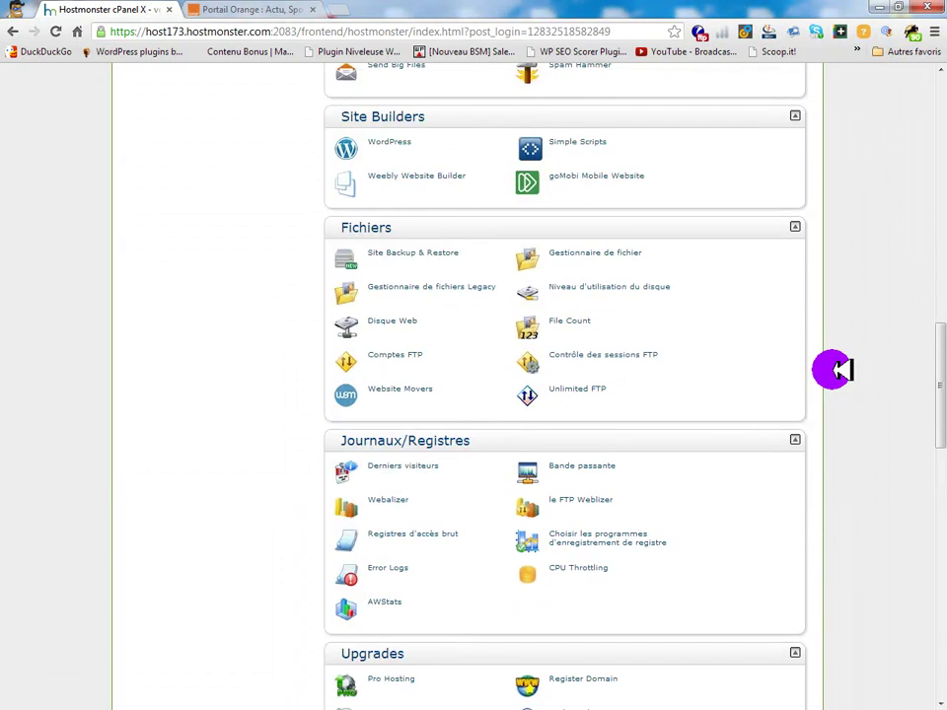
scroll(831, 370, down, 7)
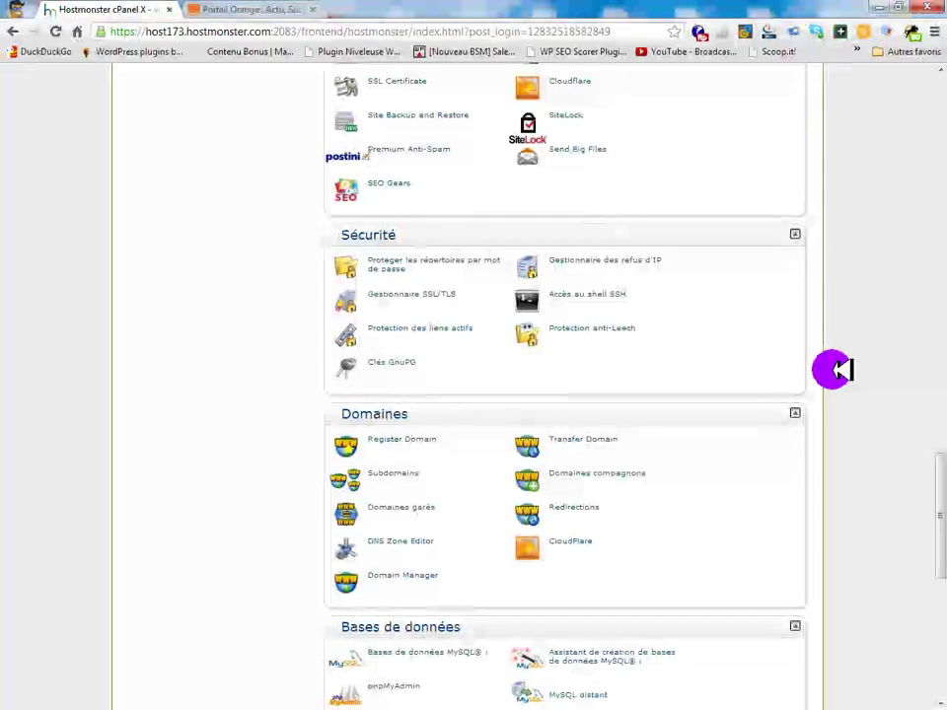
scroll(831, 370, down, 4)
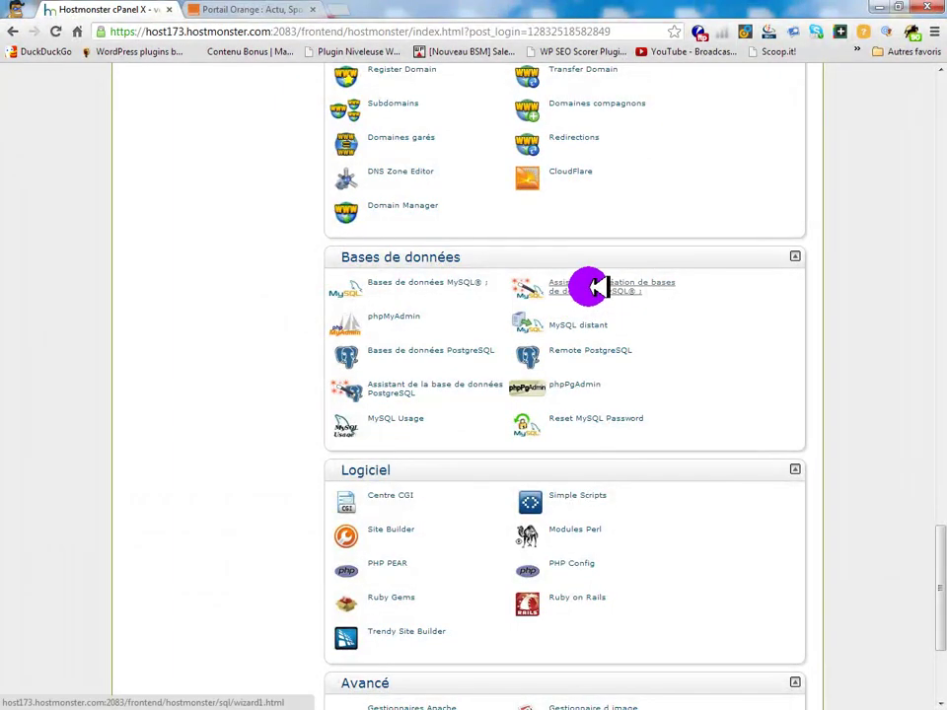
click(592, 286)
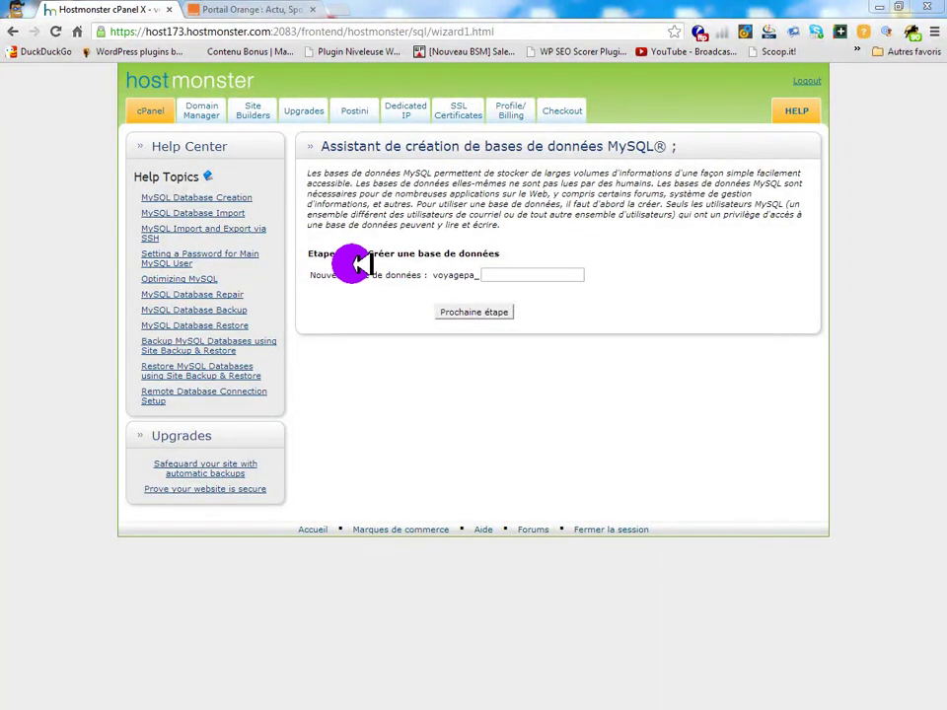
click(493, 276)
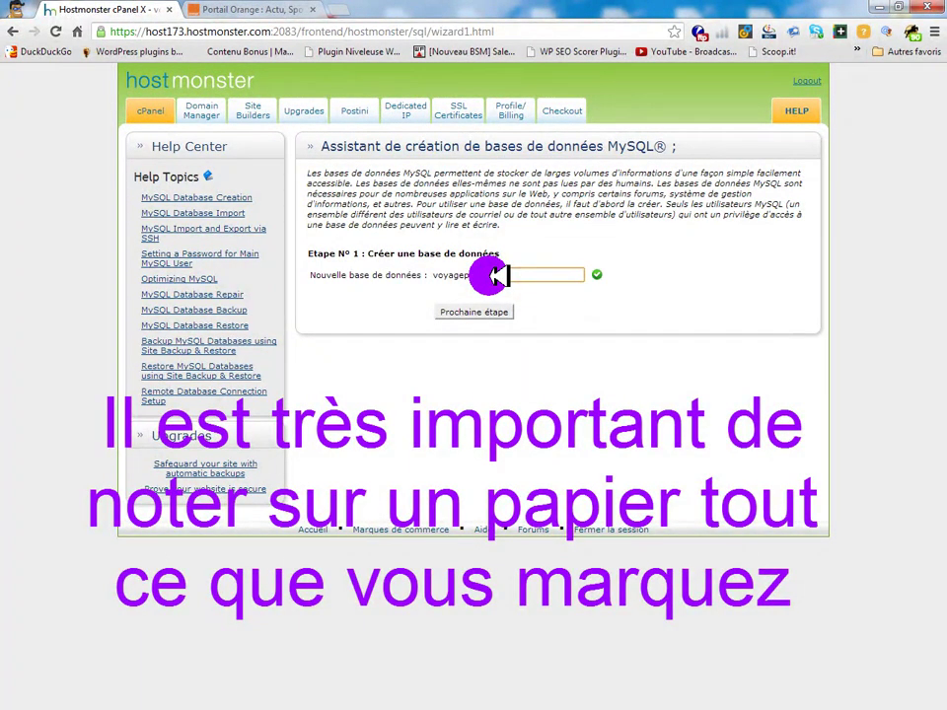
text(pivok)
click(483, 312)
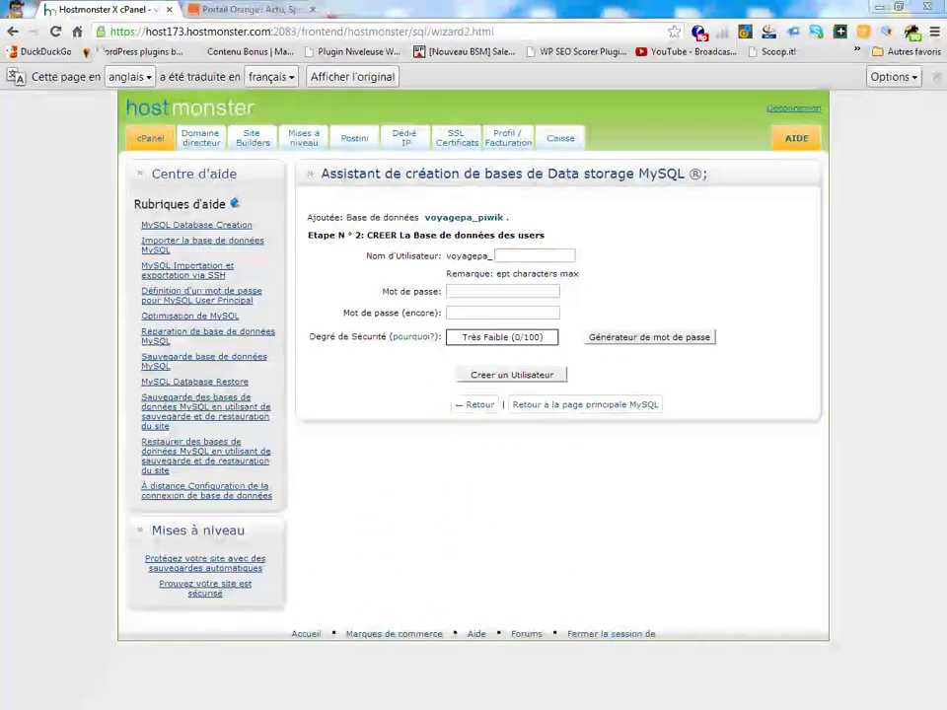
Create the database user by entering its username and password with confirmation, and grant it all privileges on the piwik database.
click(586, 303)
click(508, 254)
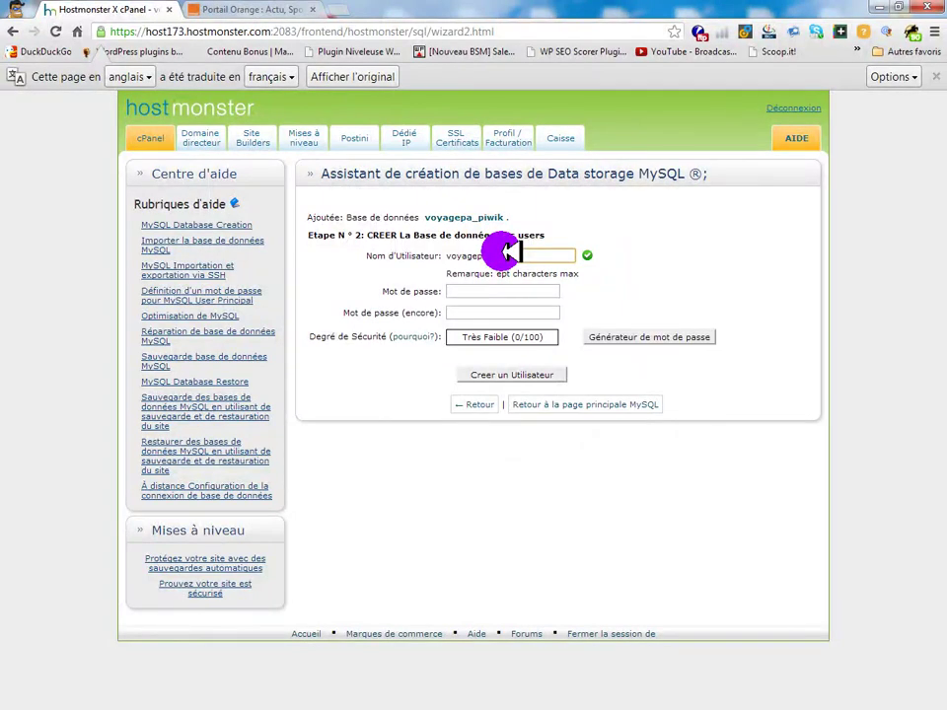
click(471, 292)
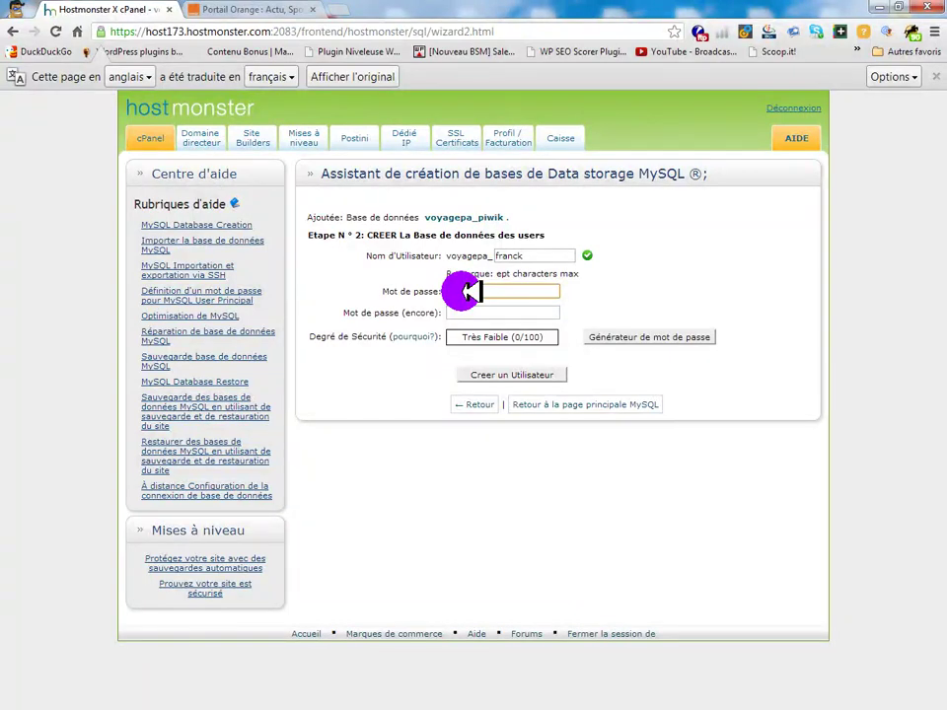
mouse_move(473, 338)
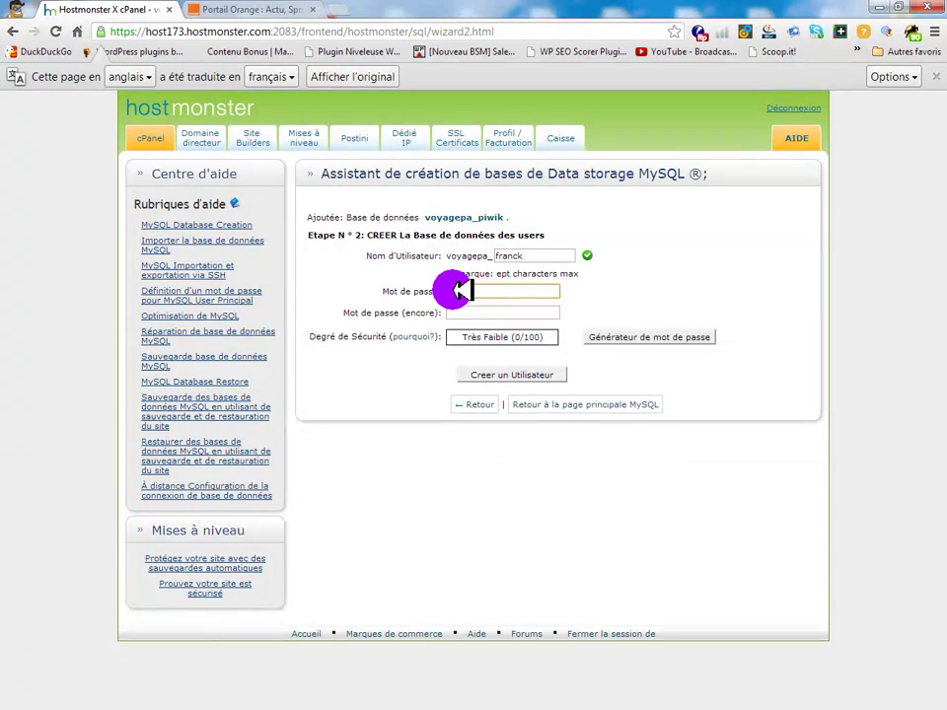
key(ctrl+v)
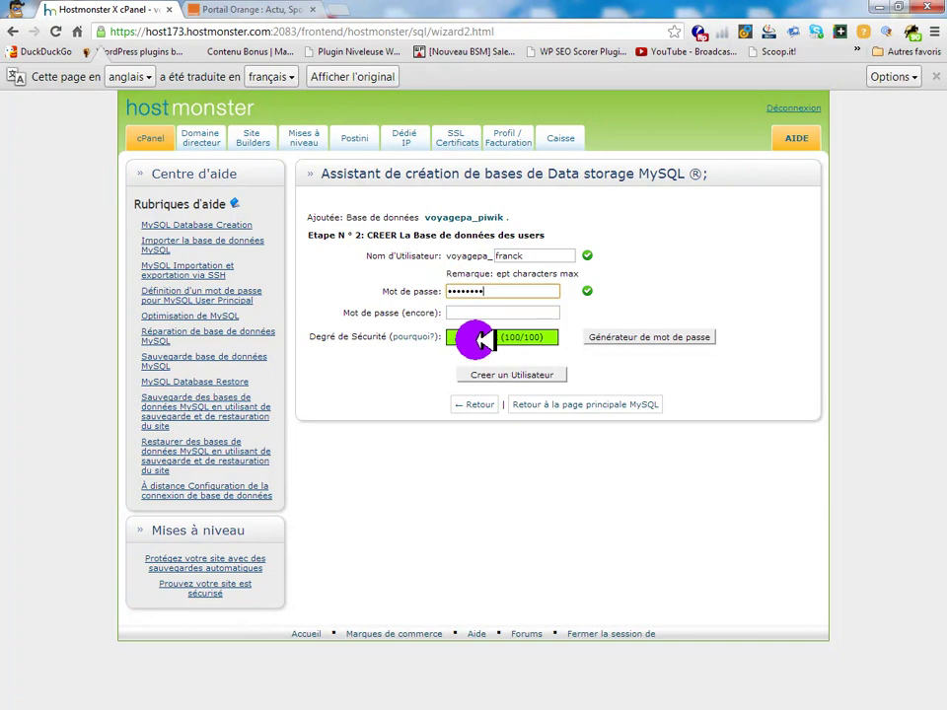
click(461, 312)
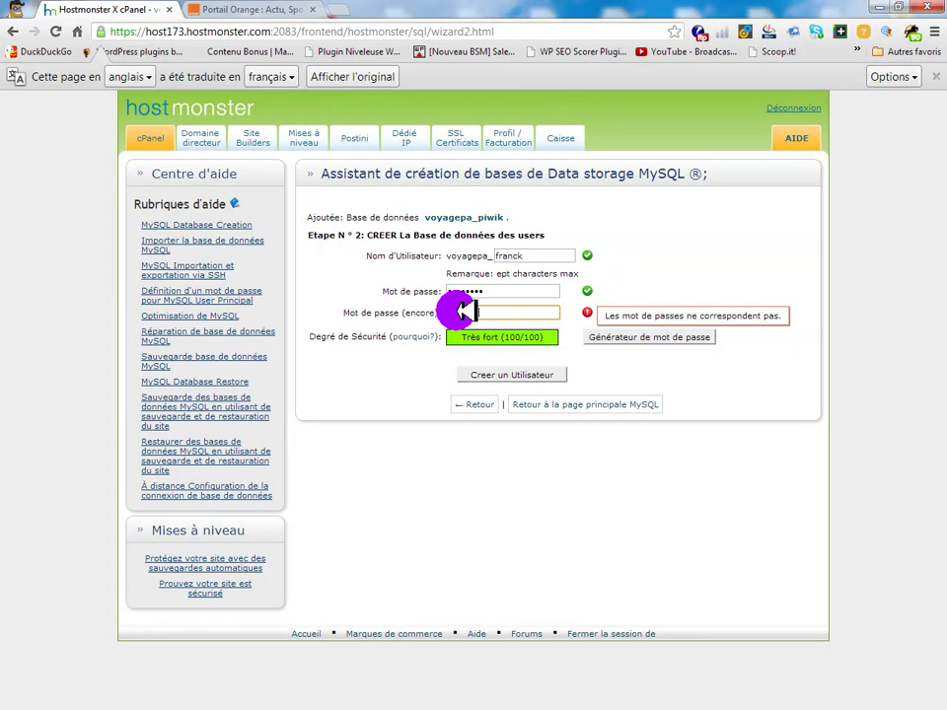
text(*)
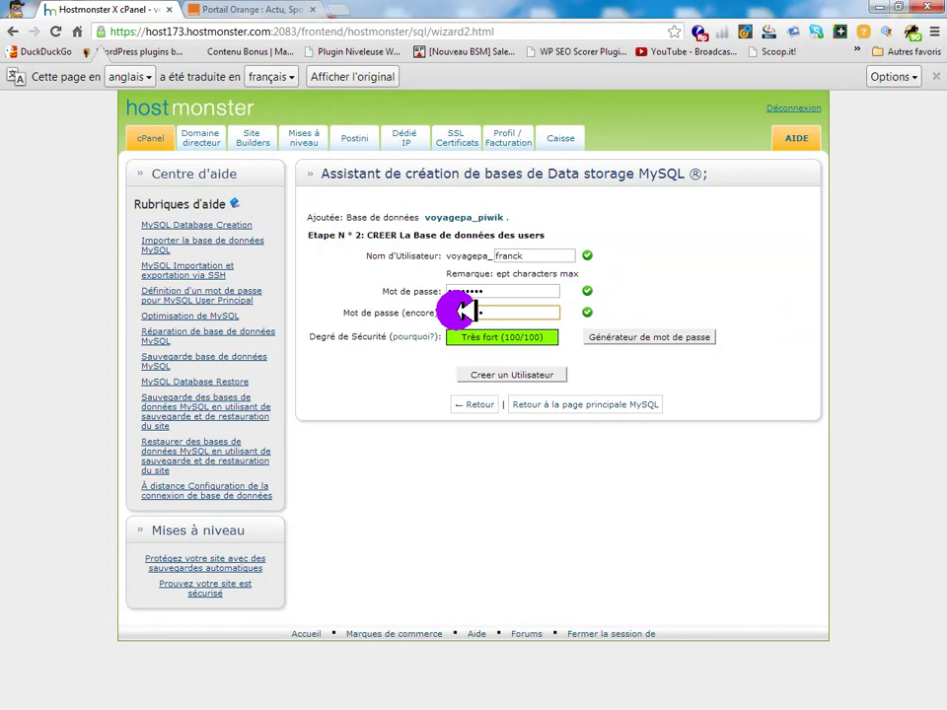
mouse_move(501, 373)
click(493, 373)
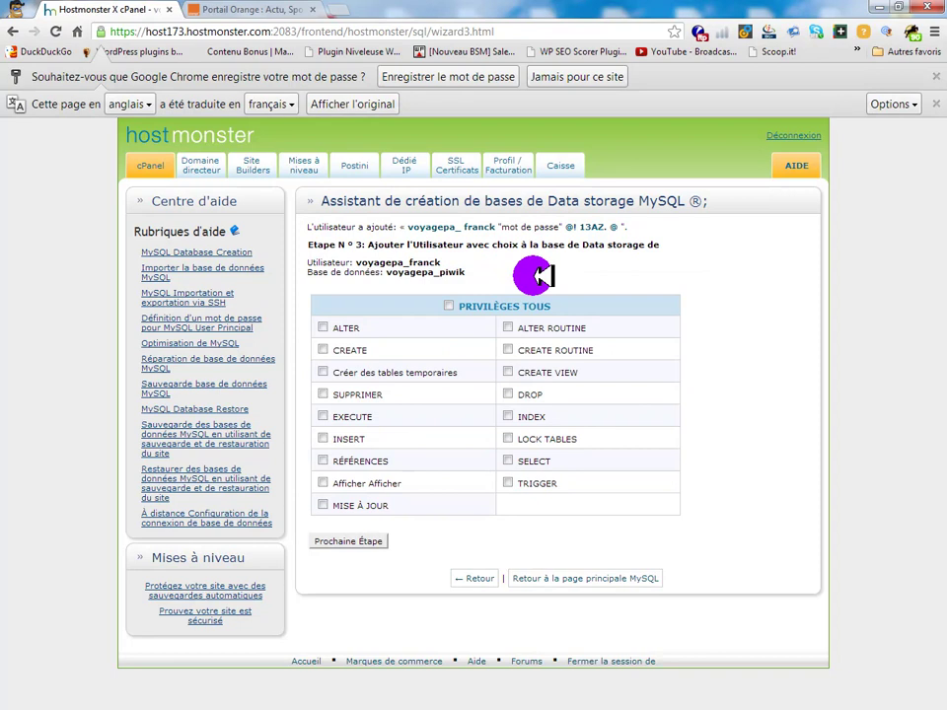
click(448, 306)
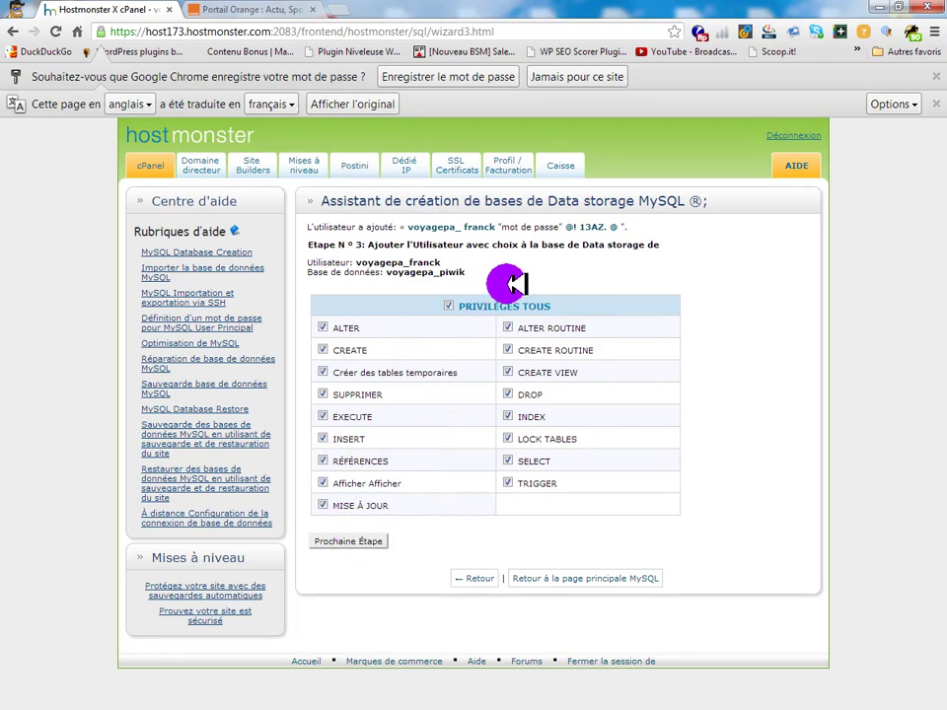
click(350, 540)
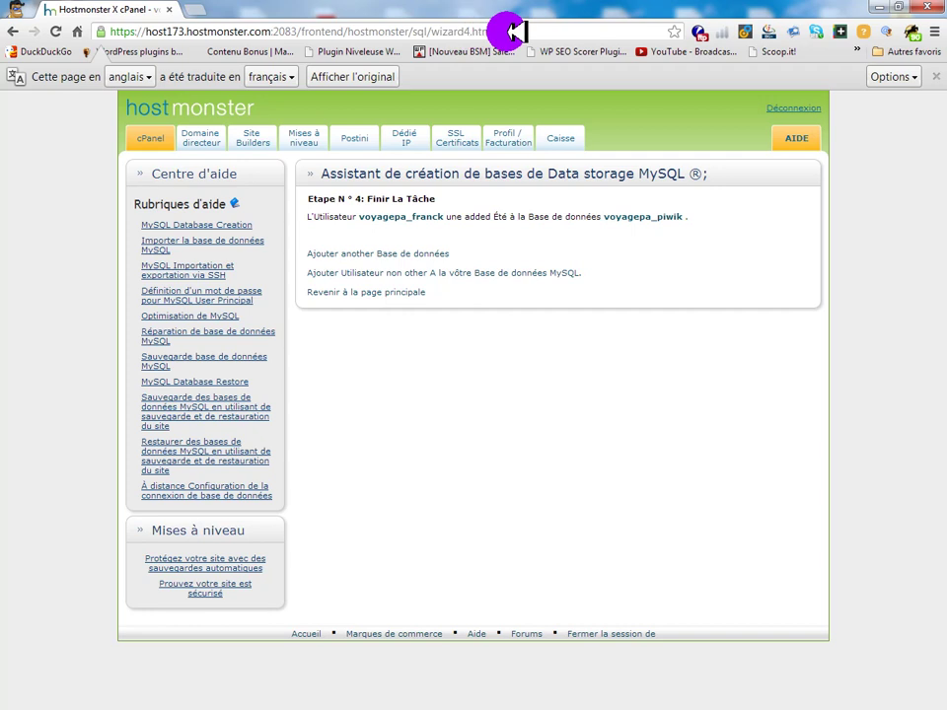
Open the Piwik installer at voyage-pas-cher-derniere-minute.com/piwik/.
drag(515, 32, 88, 30)
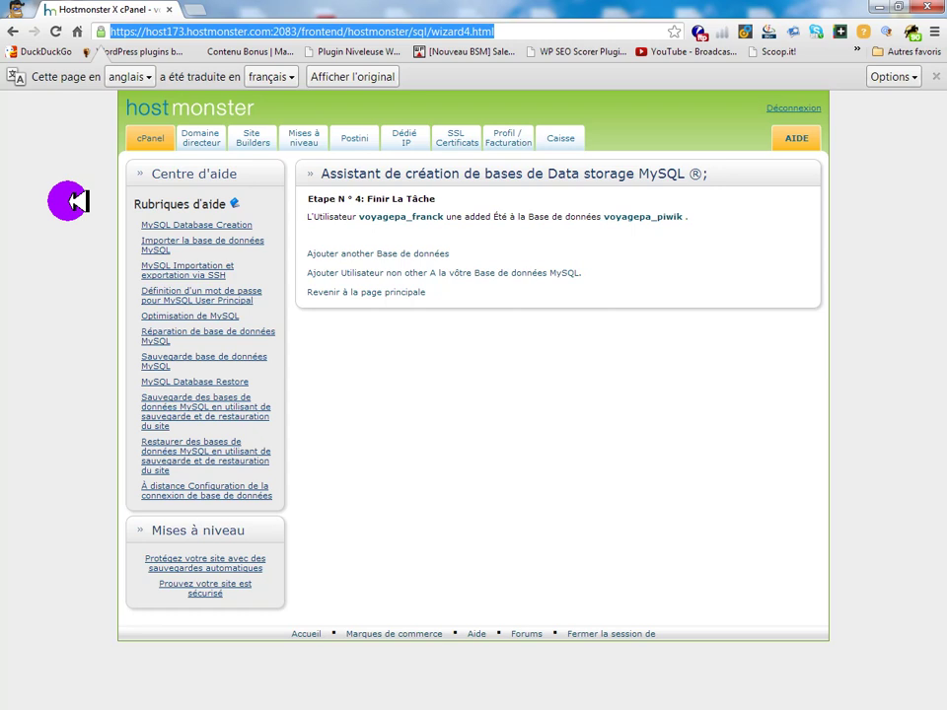
text(v)
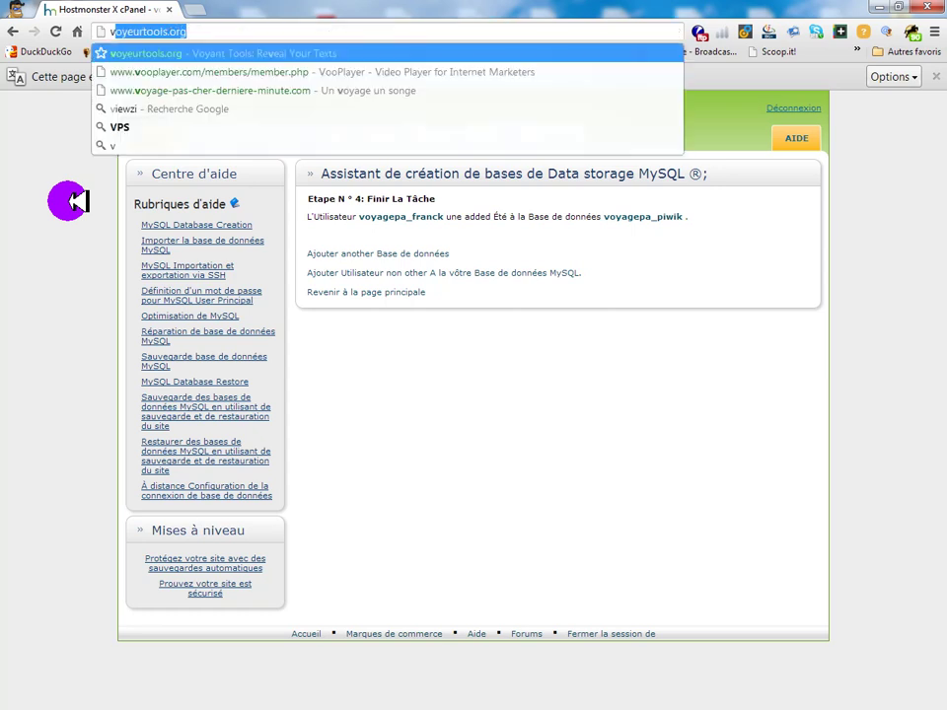
text(oyage-pas-cher-derniere-minute.com)
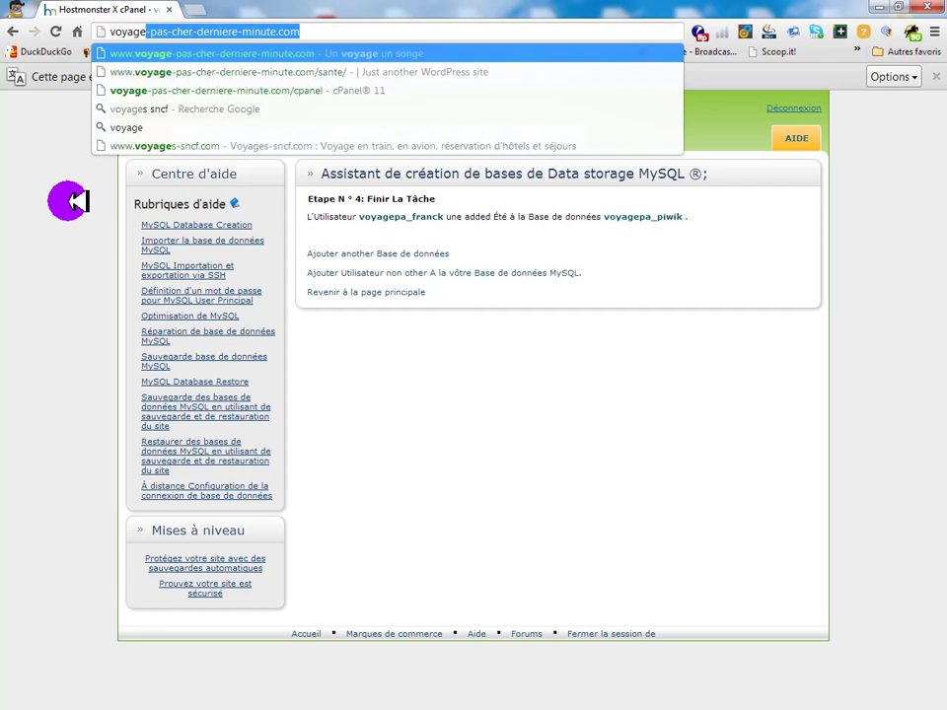
key(Right)
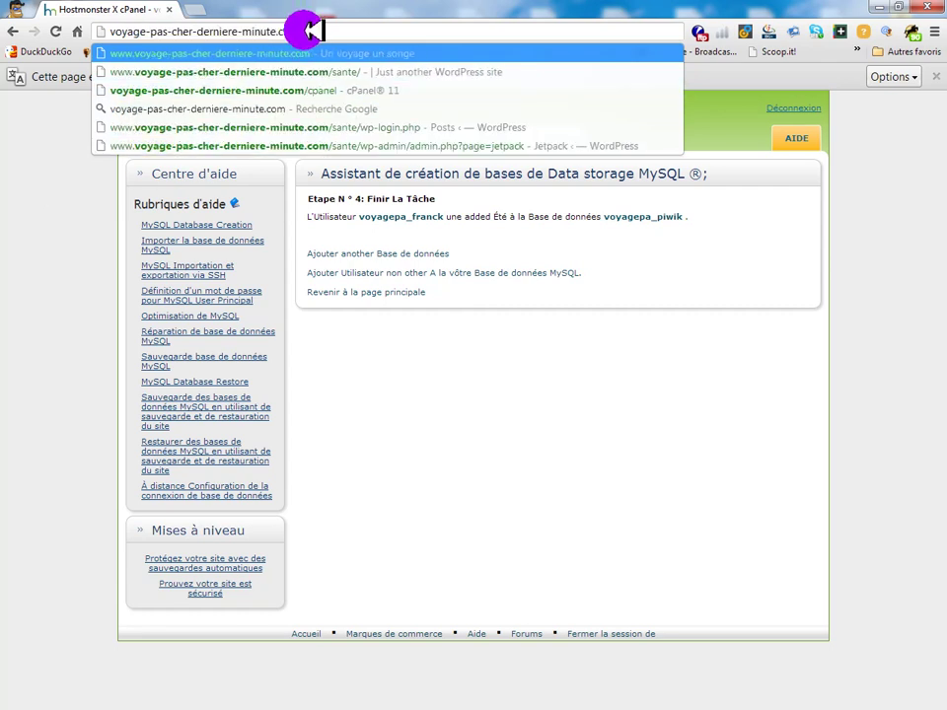
text(piwi)
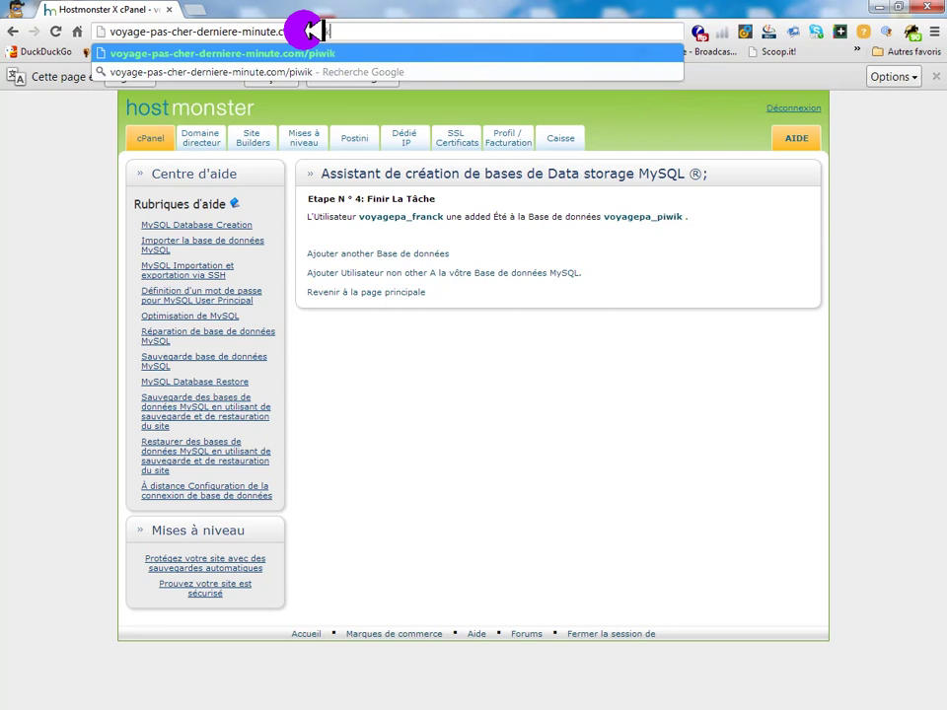
text(k/)
key(Return)
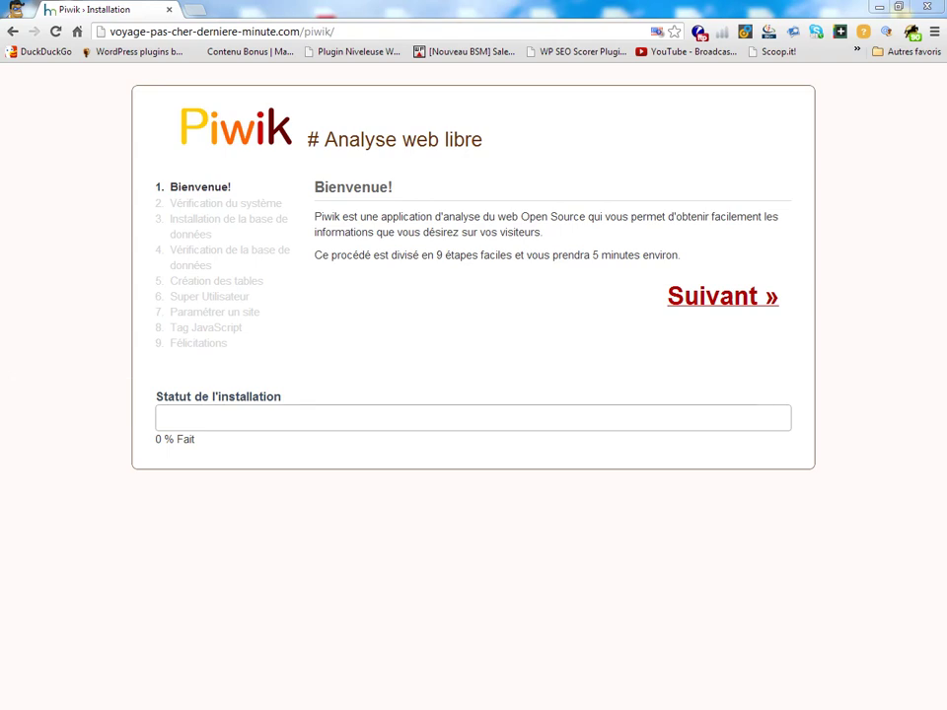
Switch to the Word document about Piwik, examine the FileZilla transfer illustration up close, and return to the browser.
key(alt+Tab)
drag(517, 89, 612, 2)
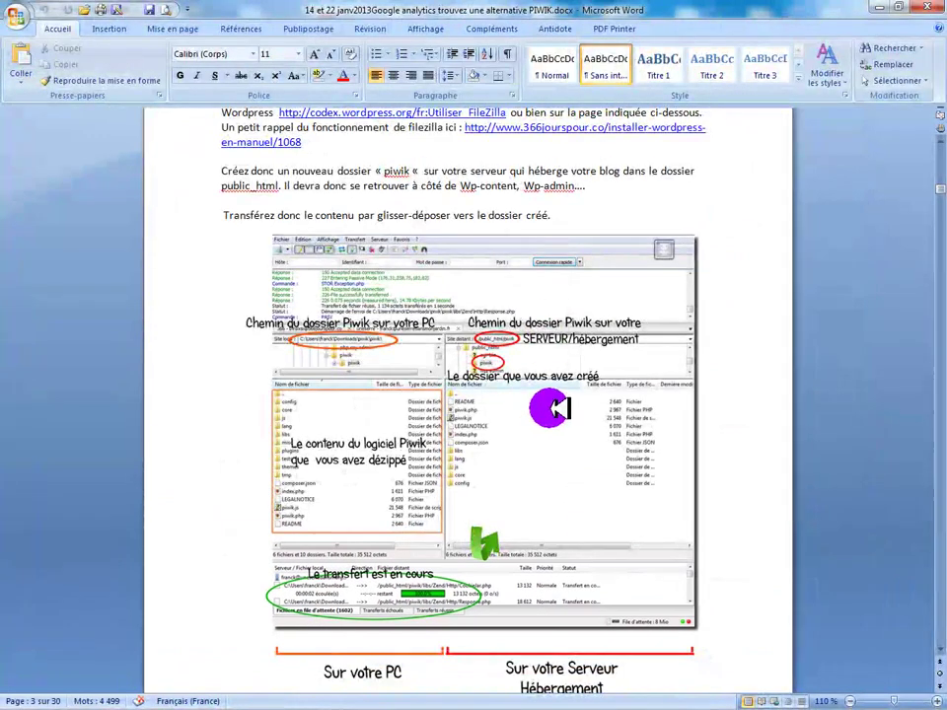
scroll(660, 682, up, 8)
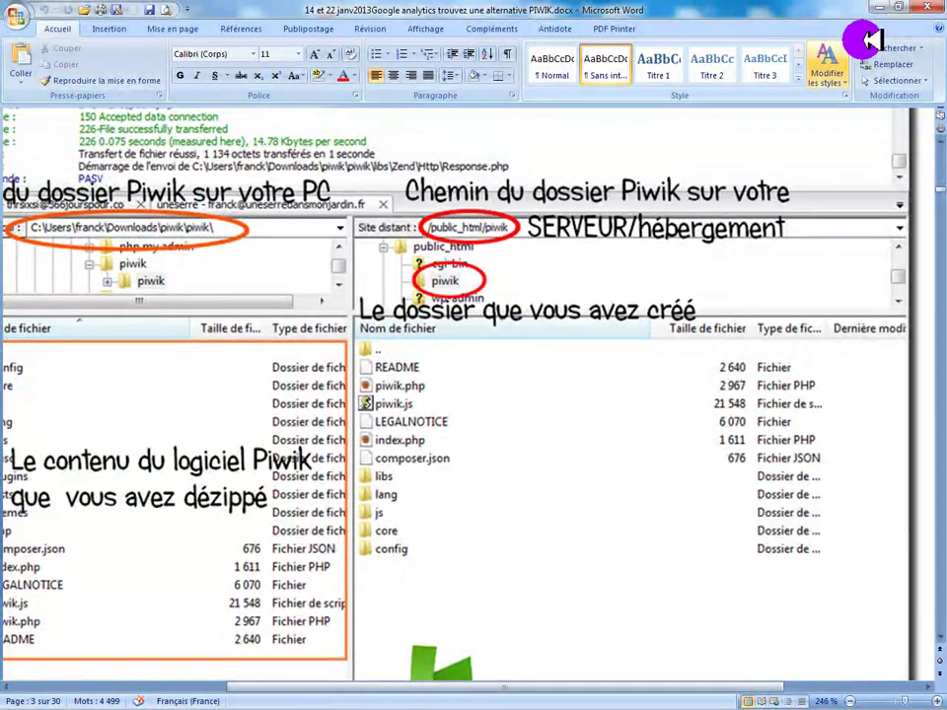
click(929, 8)
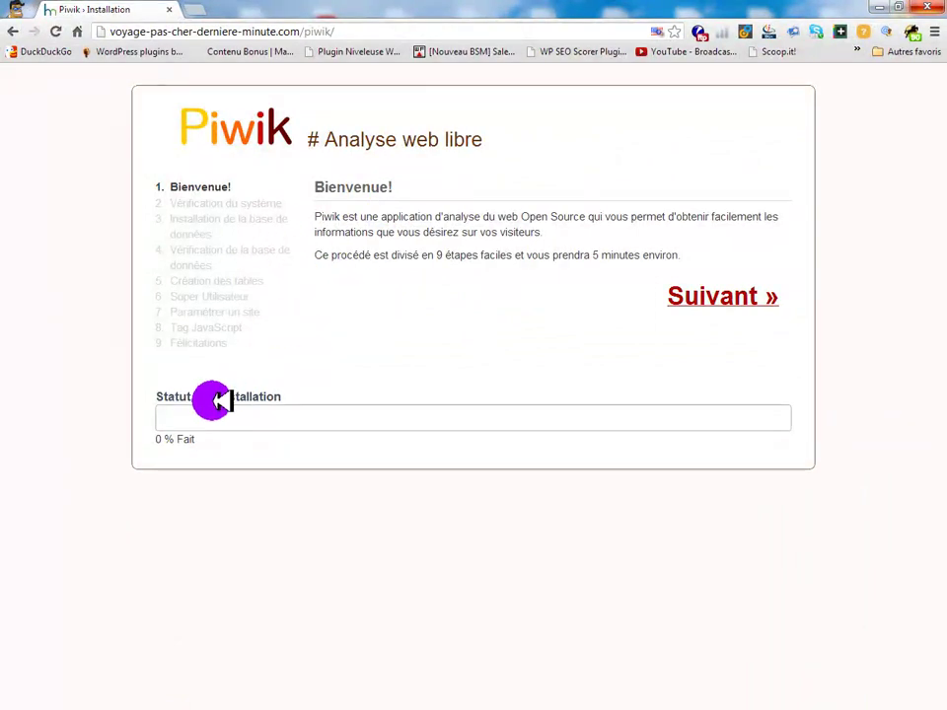
Start the Piwik installation, review the required and optional items of the system check, and continue to the database setup.
click(725, 296)
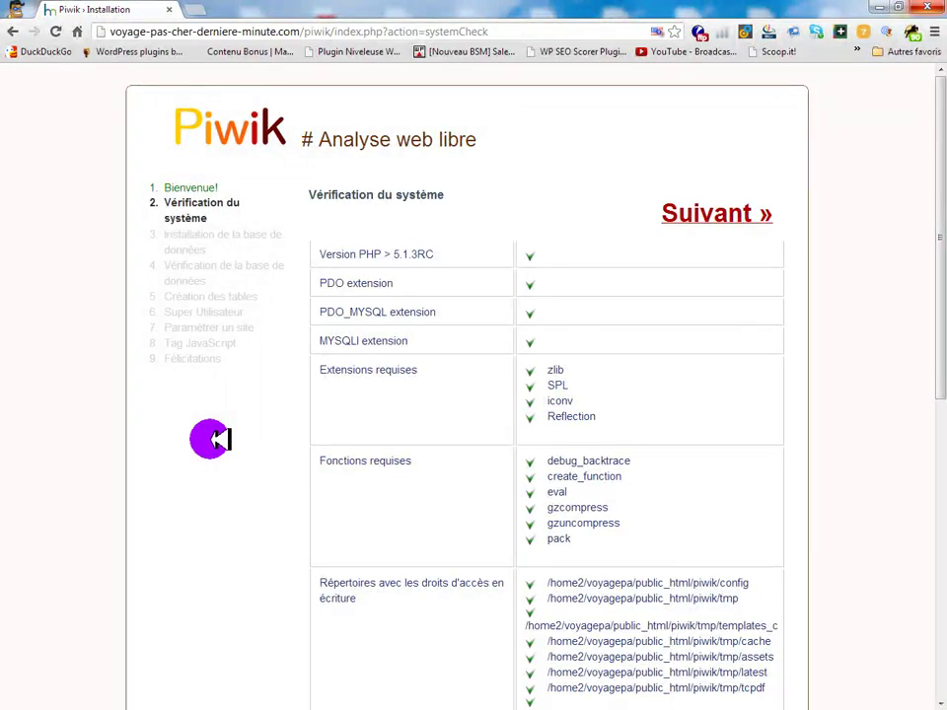
scroll(230, 447, down, 6)
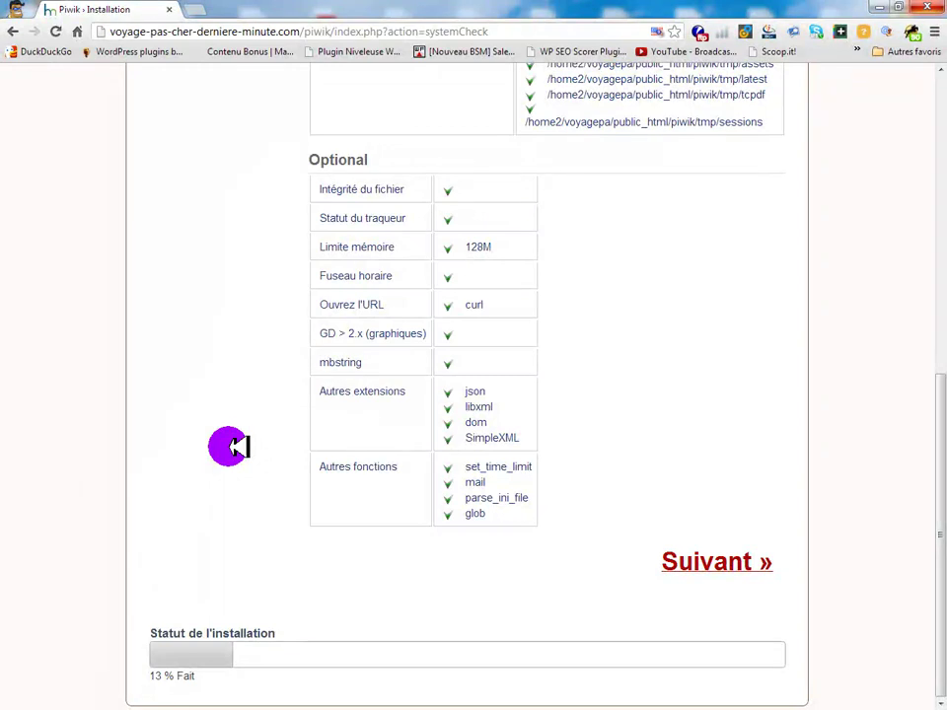
scroll(230, 447, up, 1)
scroll(230, 446, up, 5)
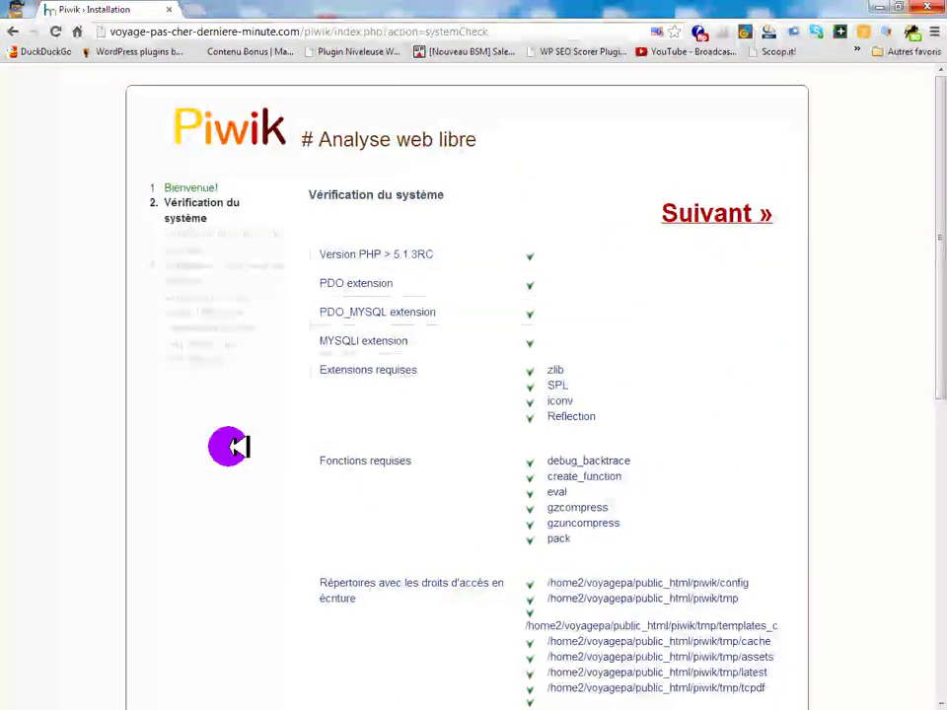
scroll(230, 447, down, 6)
click(714, 559)
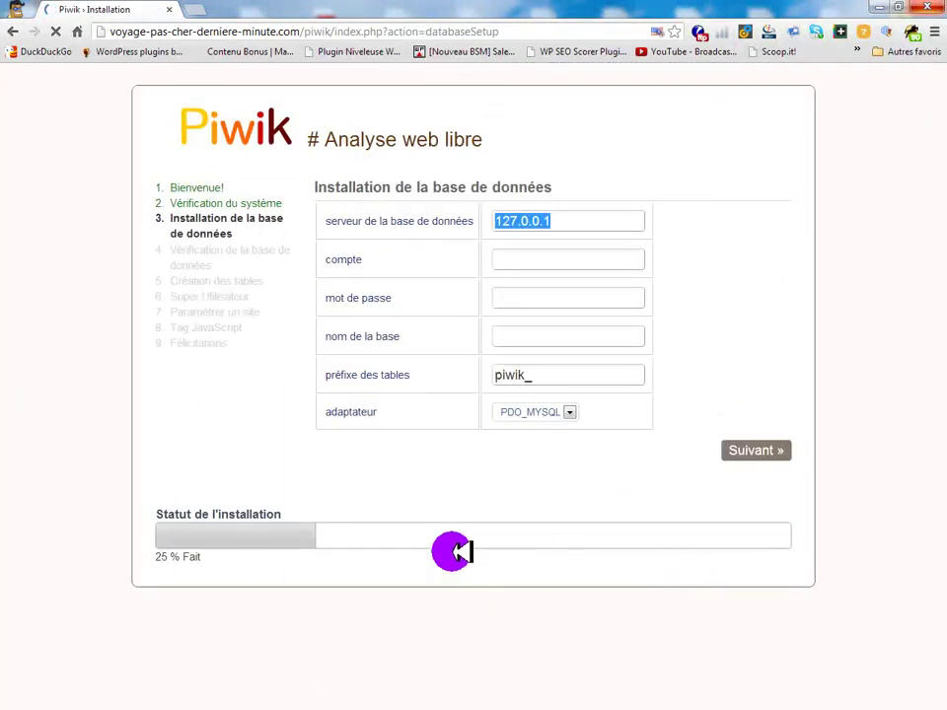
Set up Piwik's database with server localhost, the database account and password, and database name voyagepa_piwik, and proceed through table creation to the Super Utilisateur step.
text(localhost)
key(Tab)
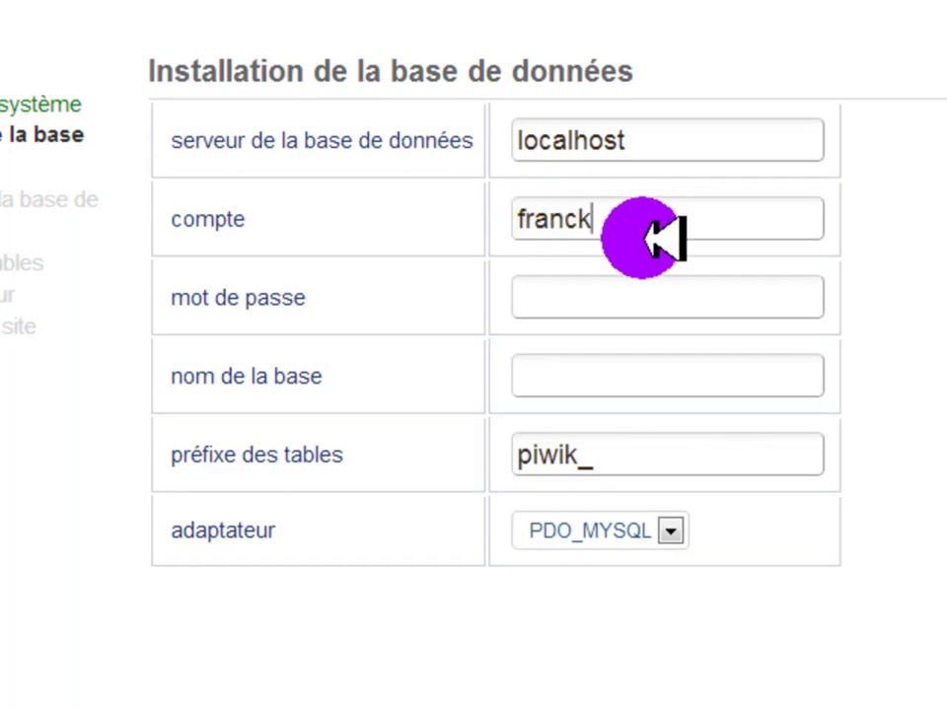
click(557, 298)
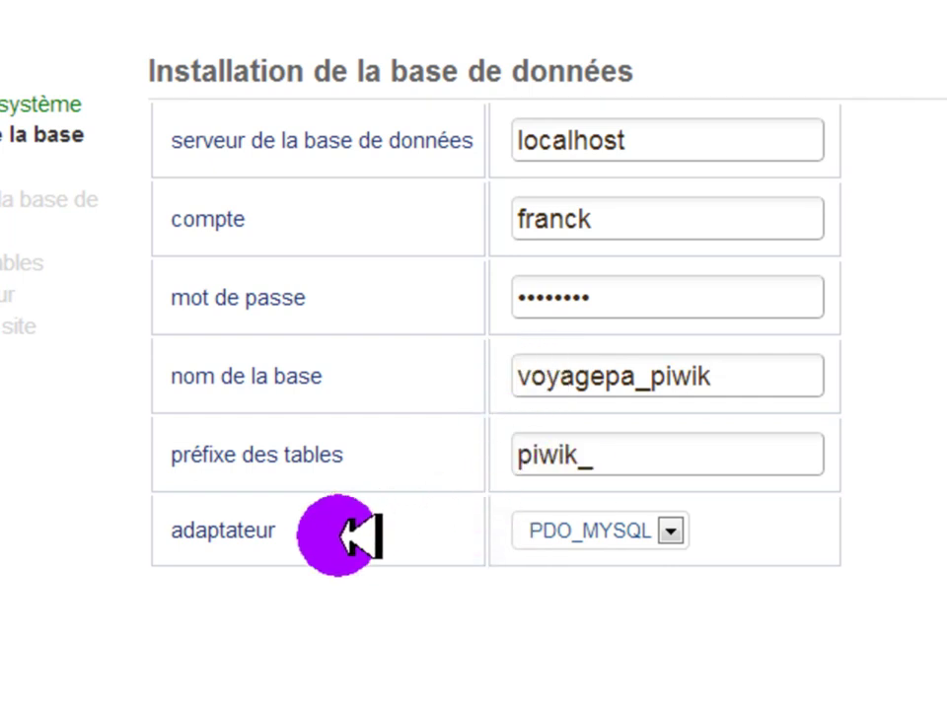
click(831, 654)
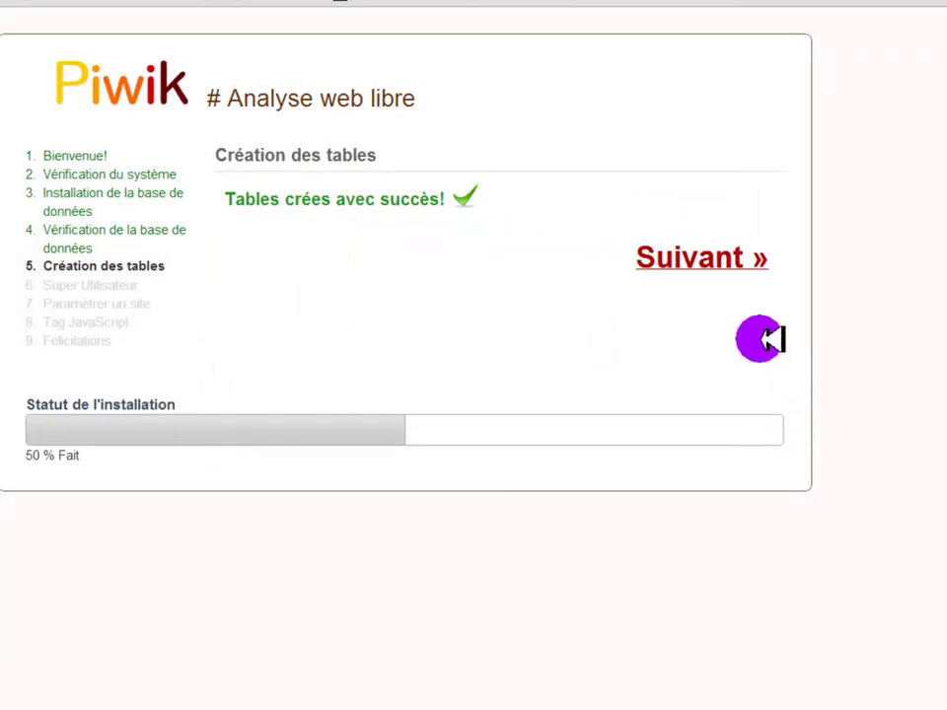
click(699, 257)
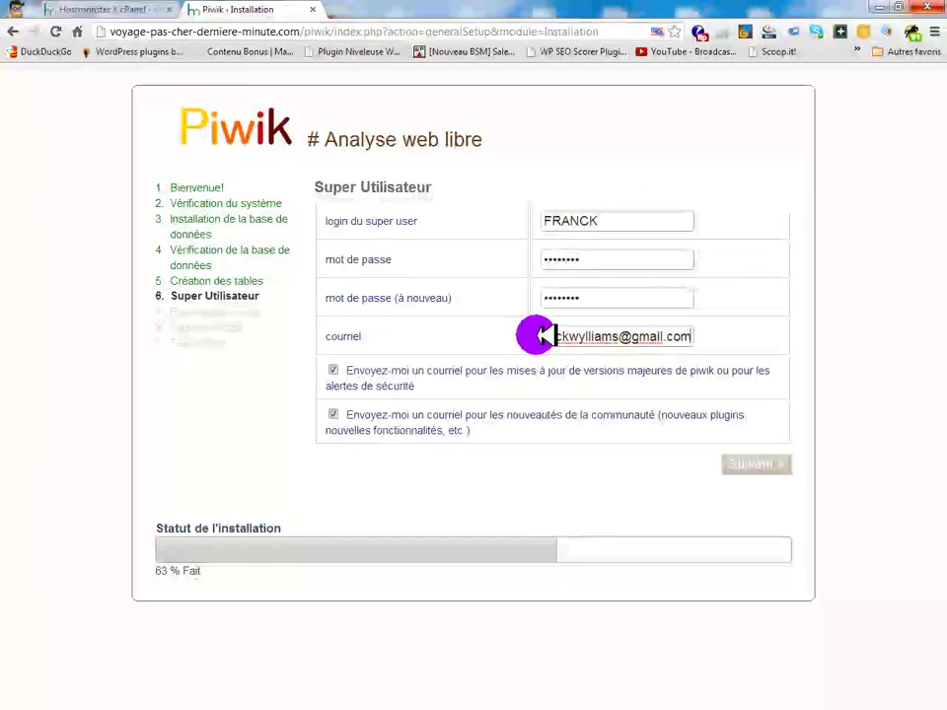
Check the super user's e-mail address, turn off the community news e-mails, and continue to the site setup.
key(Left)
key(Left)
key(Left)
key(Left)
key(Left)
key(Left)
key(Left)
key(Left)
key(Left)
key(Left)
key(Left)
key(Left)
key(Left)
key(Left)
key(Left)
key(Left)
key(Left)
key(Left)
key(Left)
key(Left)
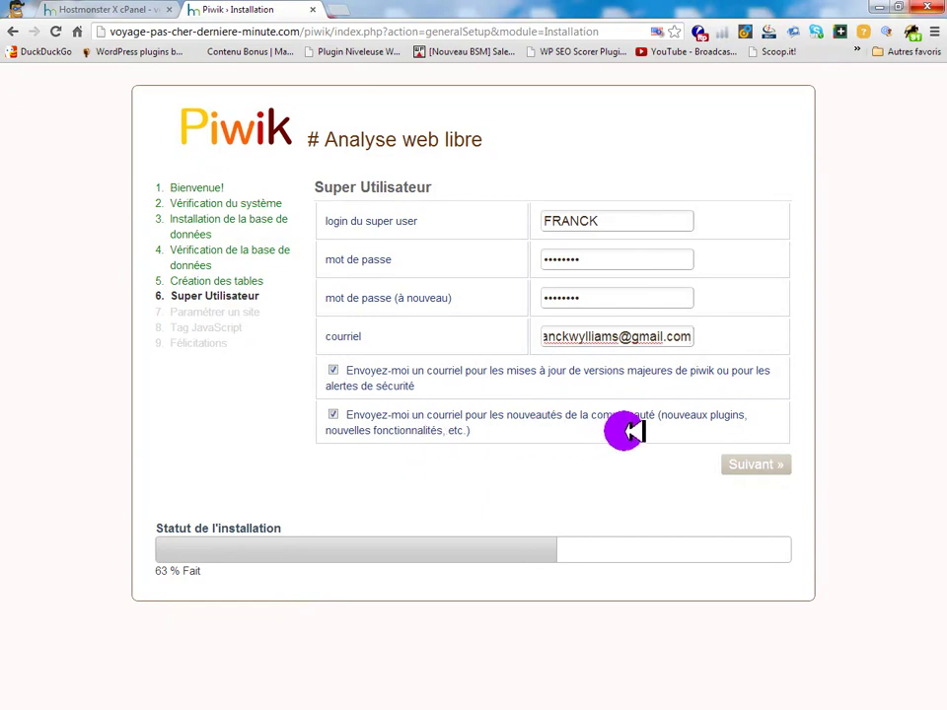
click(333, 414)
click(759, 464)
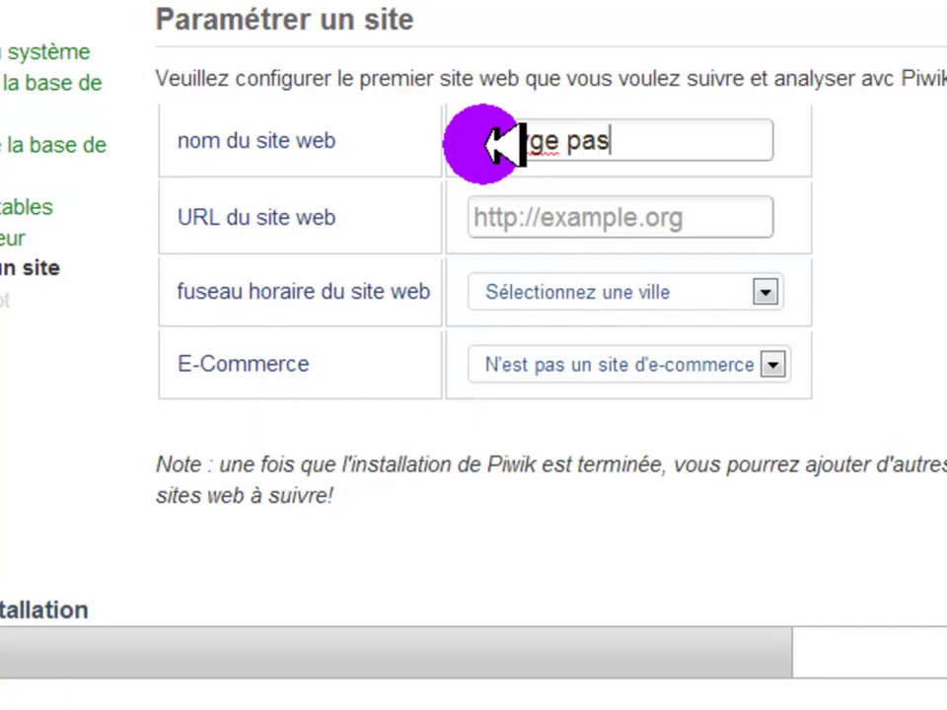
click(558, 213)
text(http://)
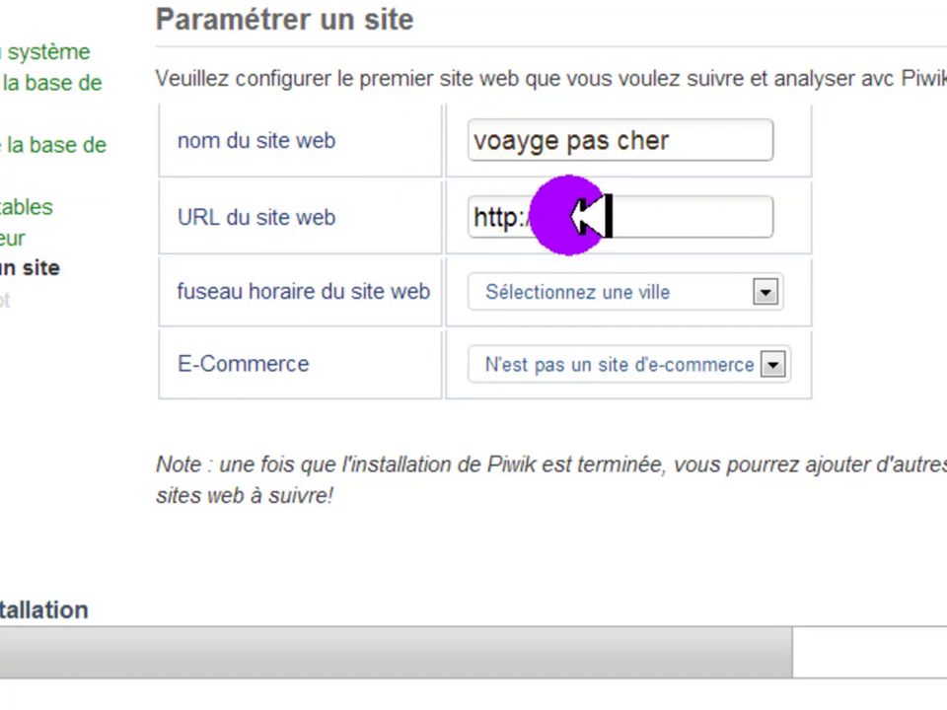
key(ctrl+v)
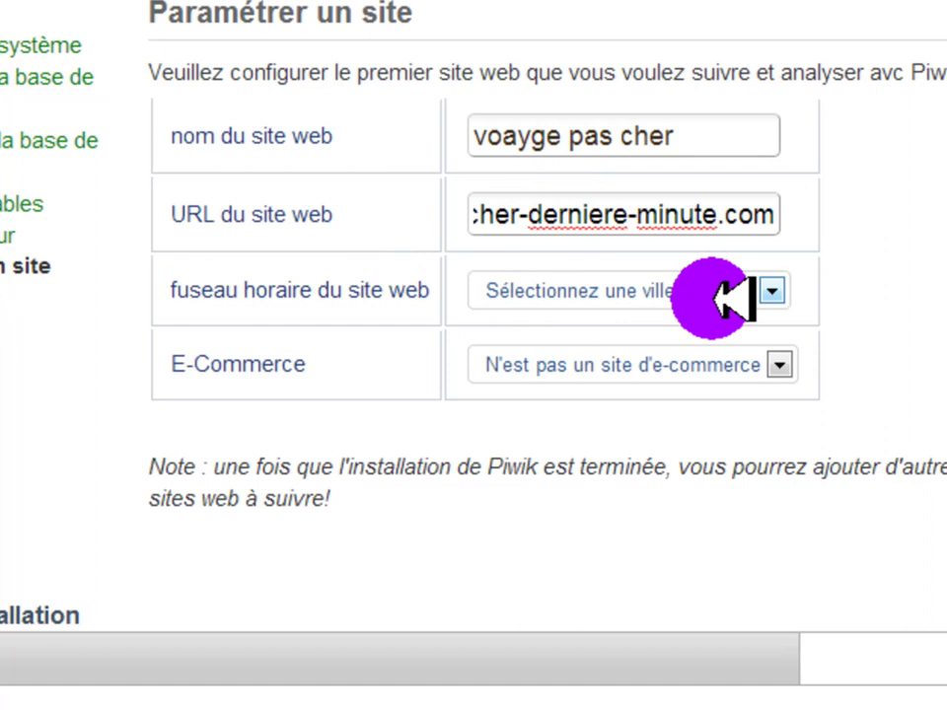
Set the website's time zone to UTC+1.
click(772, 288)
scroll(729, 493, down, 8)
scroll(729, 491, up, 10)
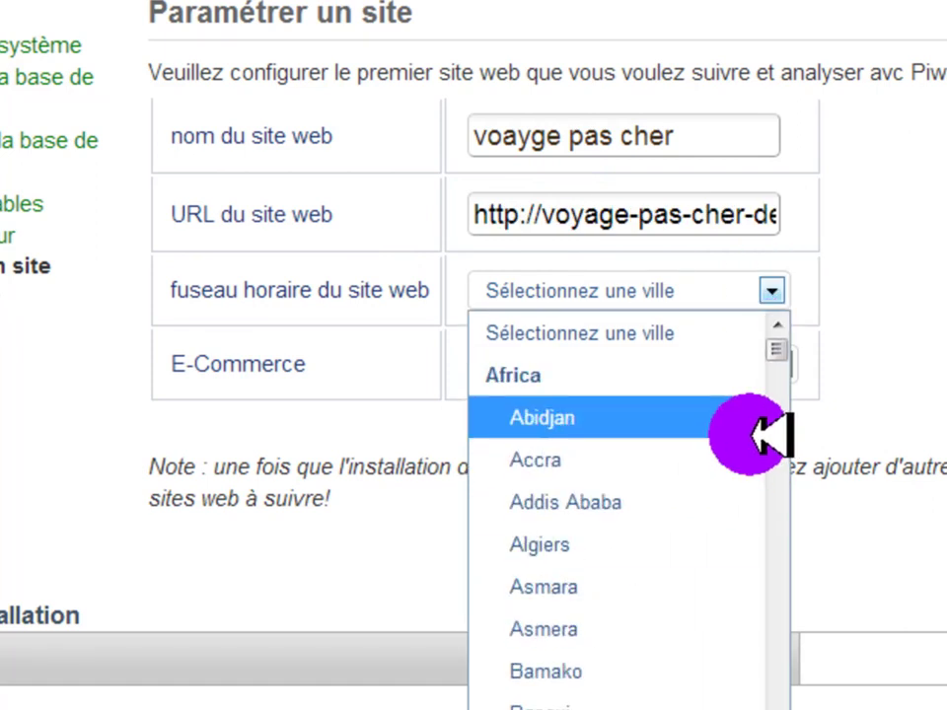
drag(784, 347, 788, 709)
scroll(611, 633, up, 8)
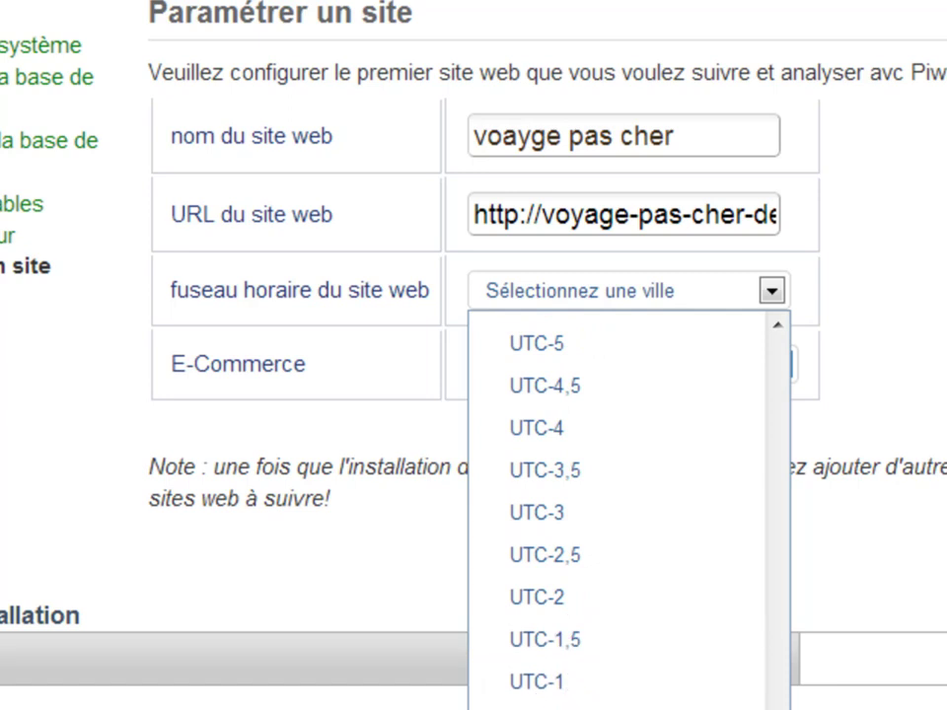
click(552, 705)
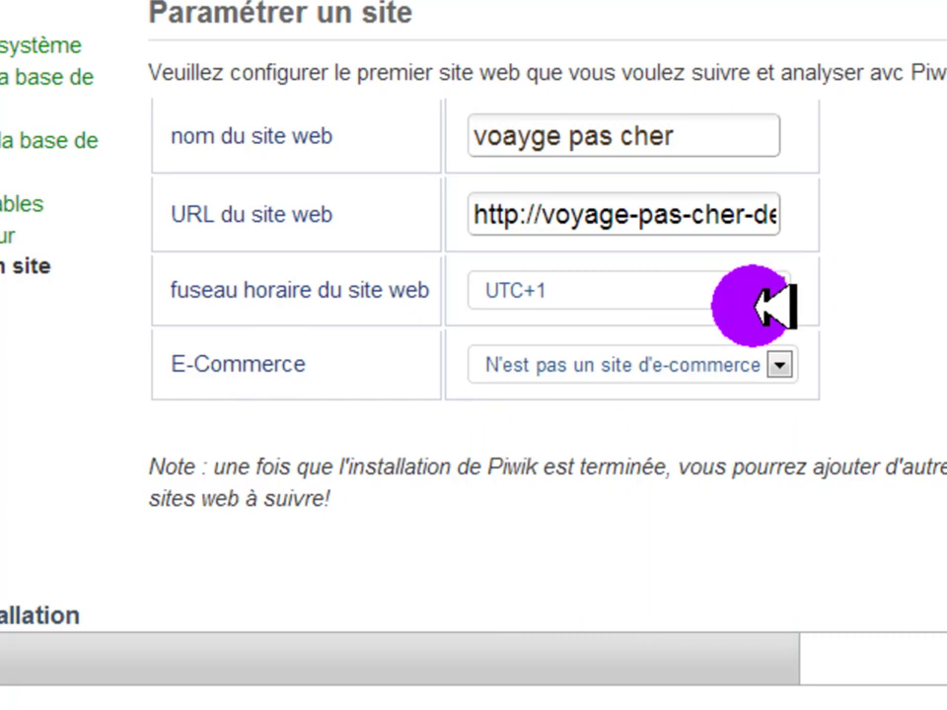
Check the end of the website URL and continue the installation to the JavaScript tag step.
click(690, 215)
key(Right)
key(Right)
key(Right)
key(Right)
key(Right)
key(Right)
key(Right)
key(Right)
key(Right)
key(Right)
key(Right)
key(Right)
key(Right)
key(Right)
key(Right)
key(Right)
key(Right)
key(Right)
key(Right)
key(Right)
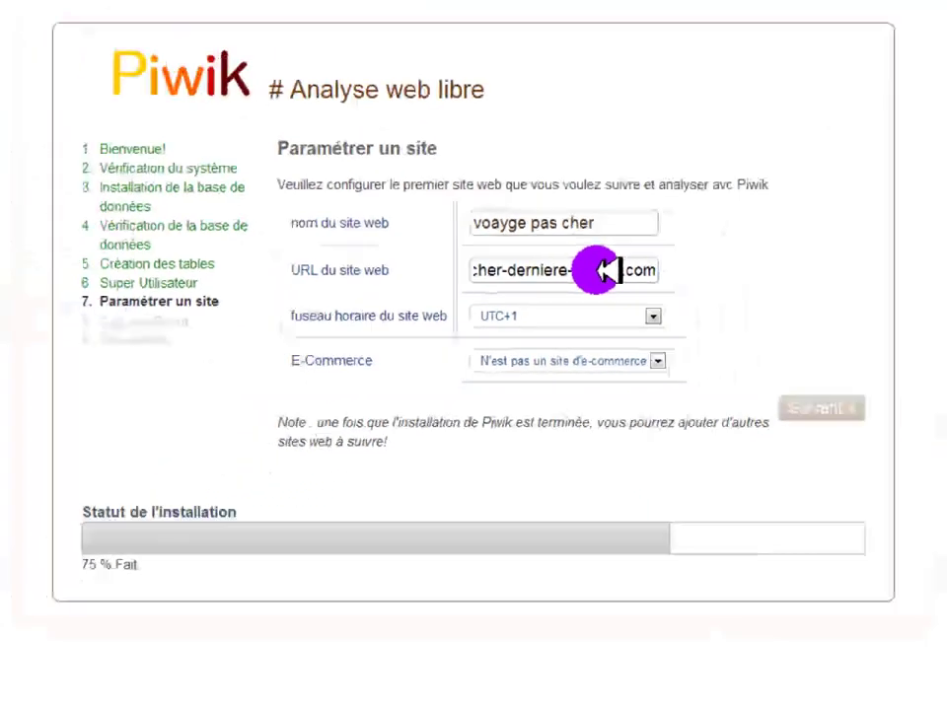
click(853, 411)
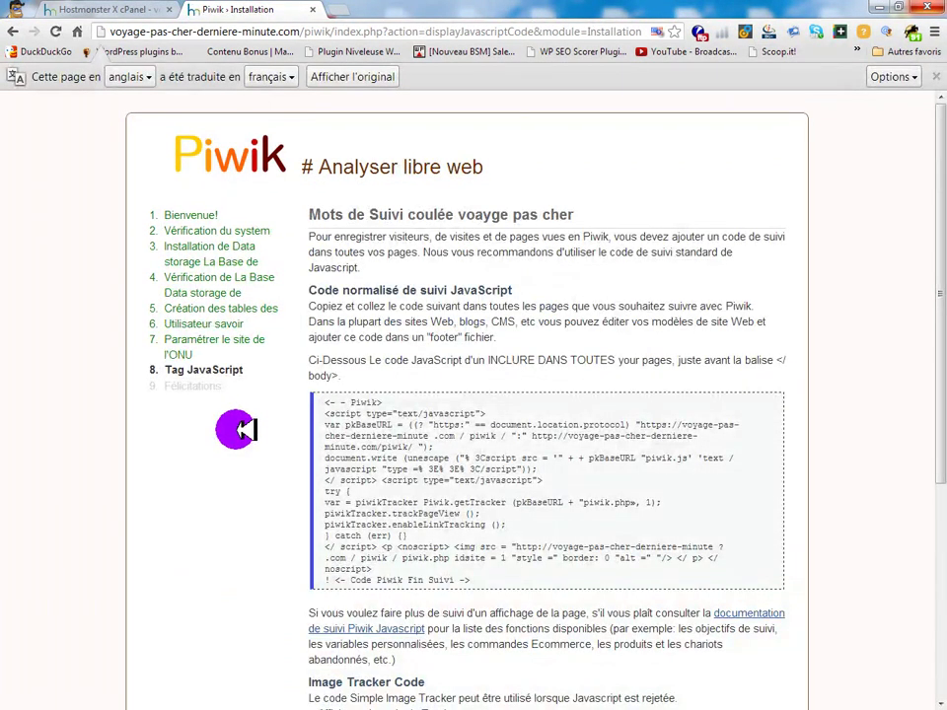
Review the JavaScript tag page and copy the complete standard Piwik tracking code.
scroll(239, 429, down, 1)
scroll(242, 429, up, 1)
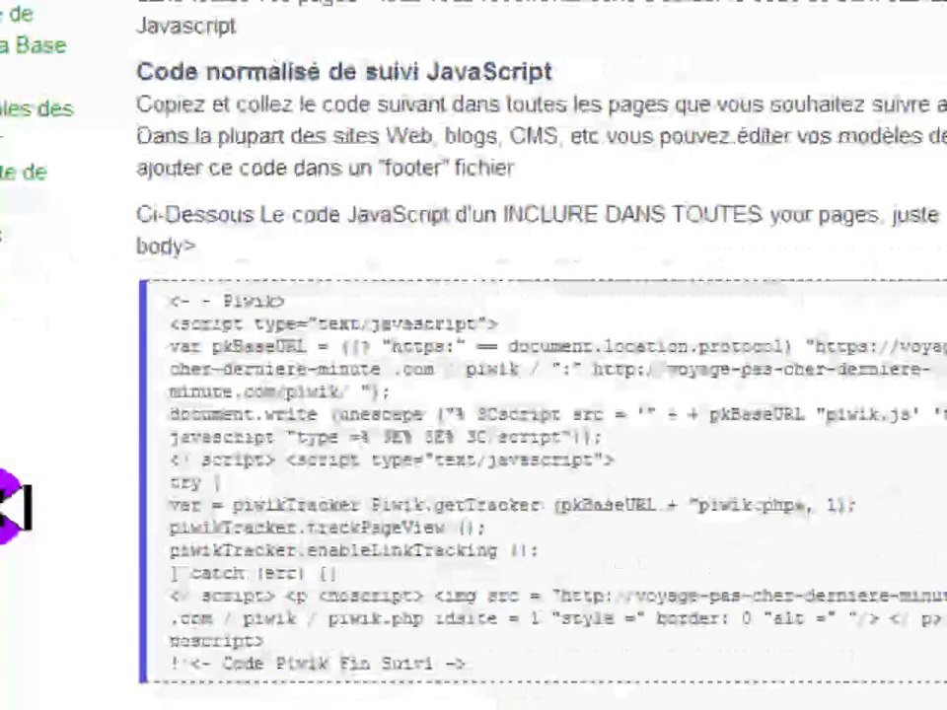
scroll(10, 508, down, 2)
scroll(10, 507, up, 4)
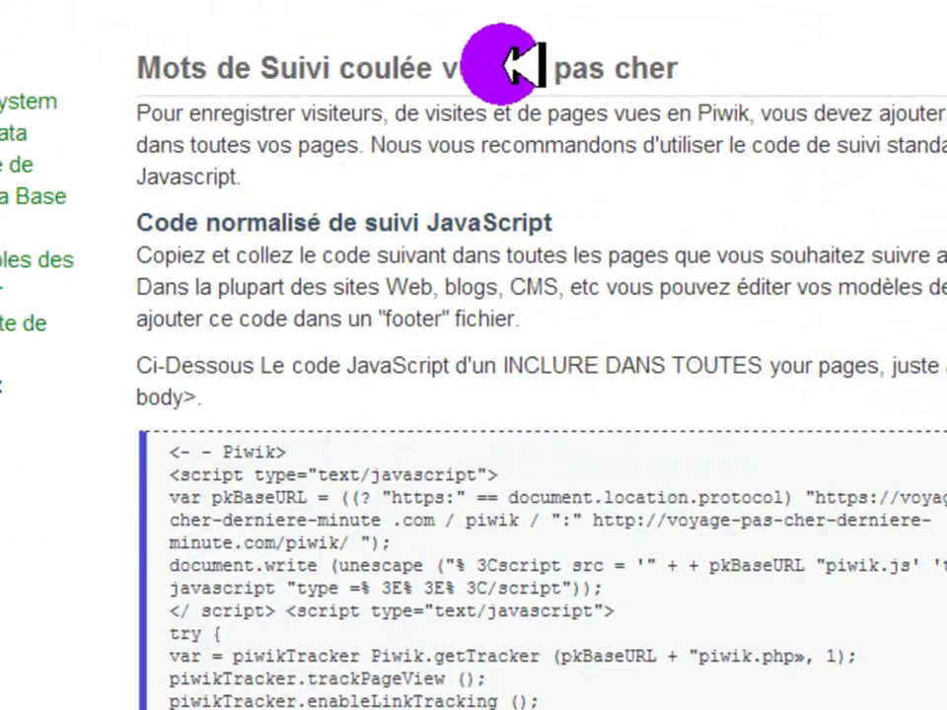
scroll(148, 287, down, 4)
drag(175, 152, 566, 520)
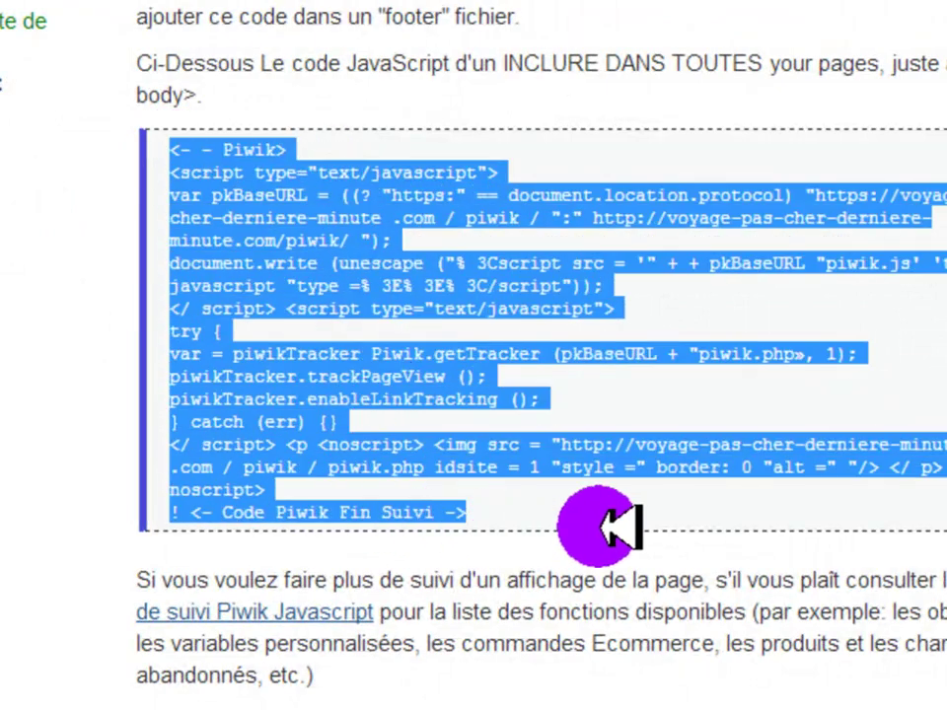
right_click(347, 293)
click(471, 315)
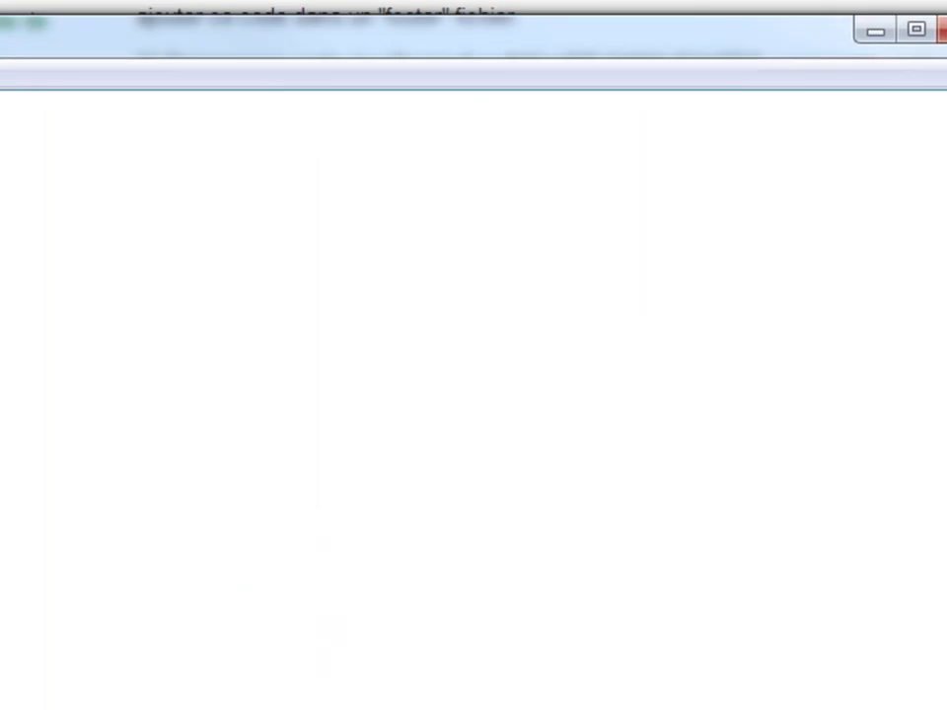
click(285, 35)
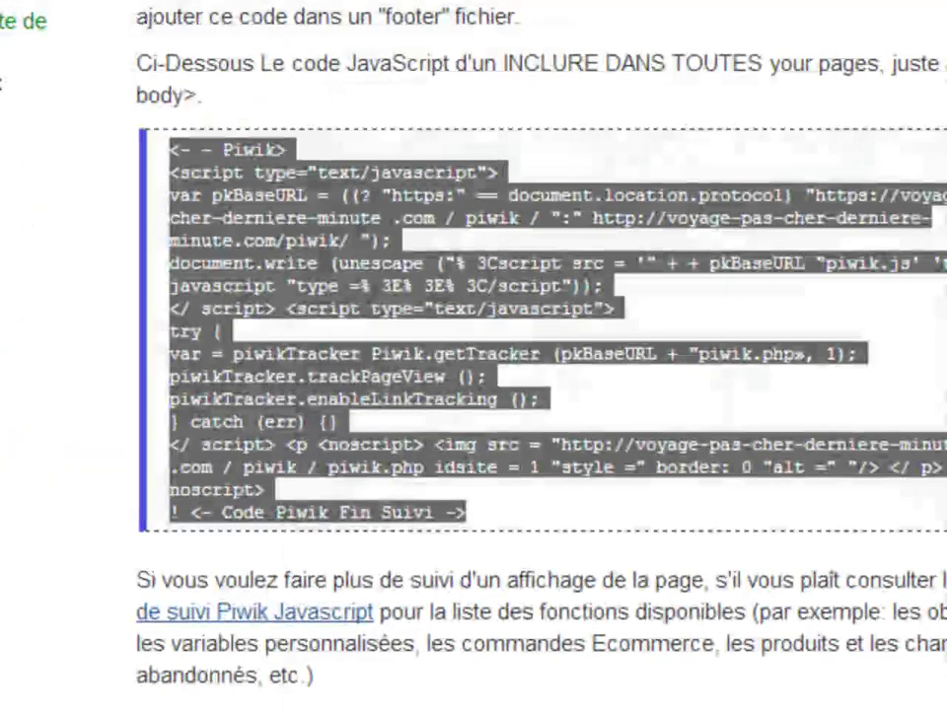
click(187, 414)
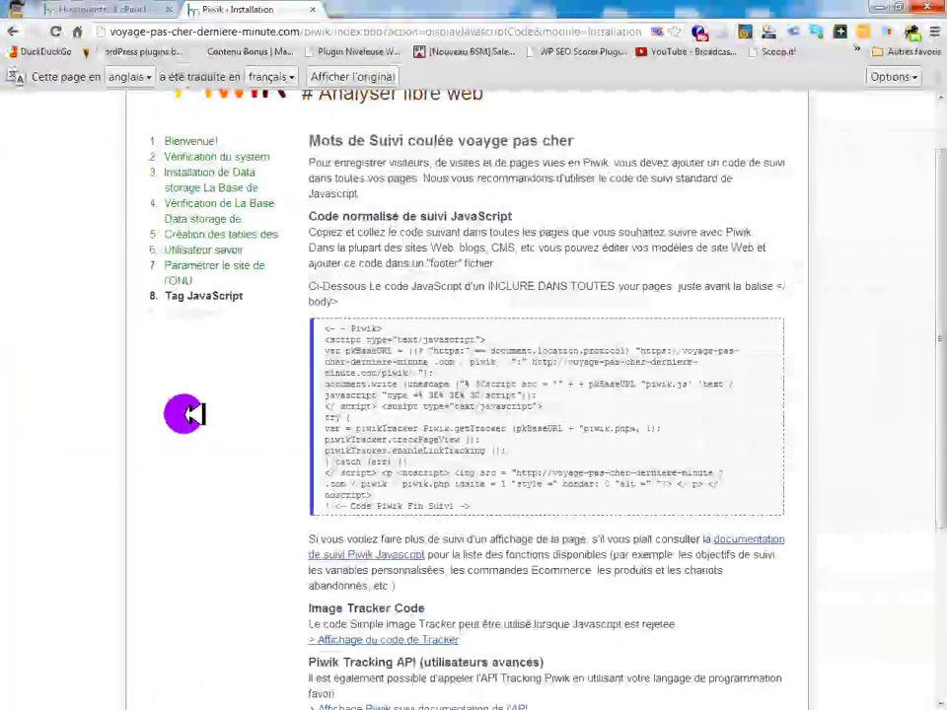
scroll(187, 415, down, 1)
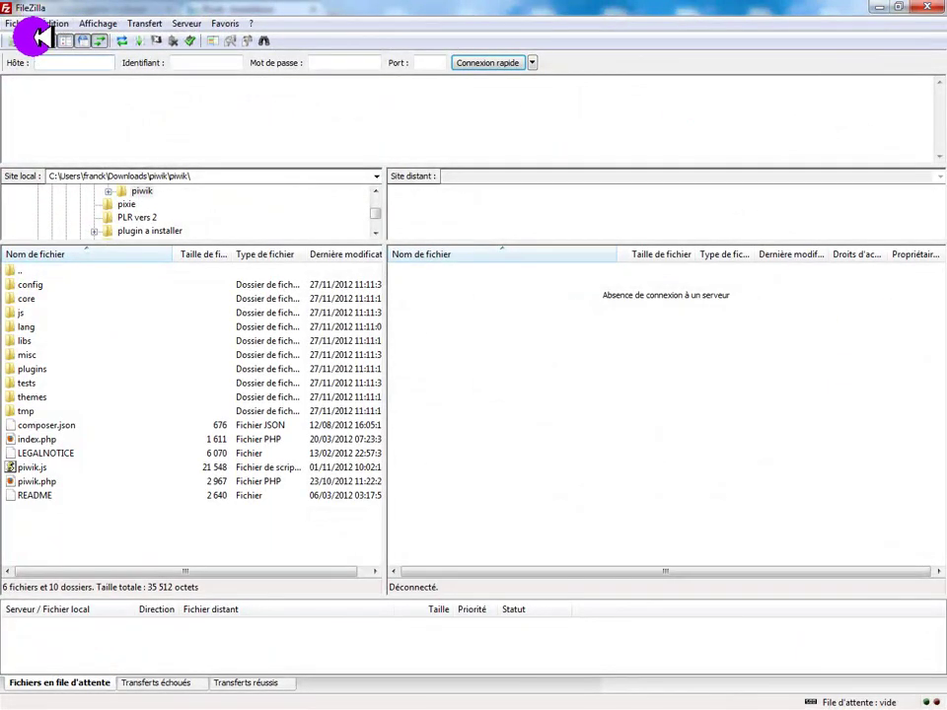
Switch to FileZilla, connect to the saved voyage site, and open the remote public_html folder.
click(35, 38)
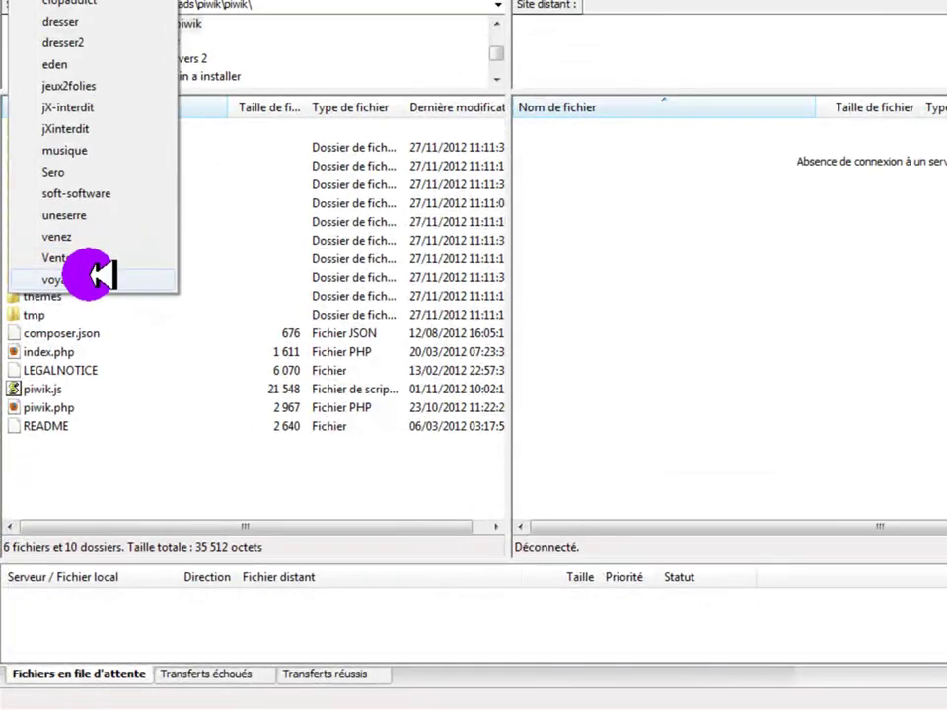
click(103, 276)
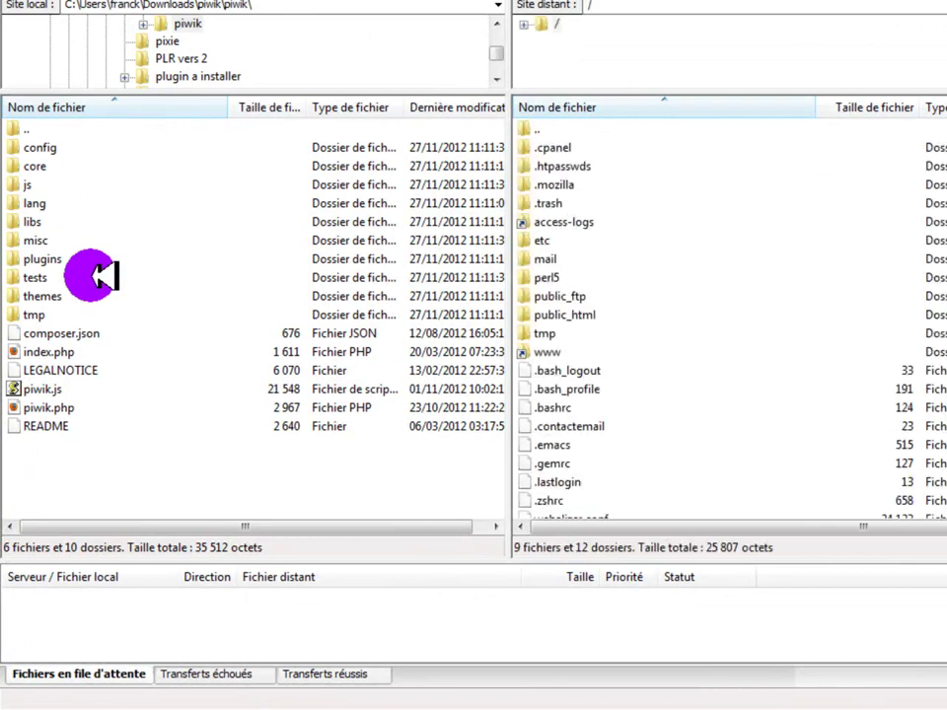
double_click(570, 294)
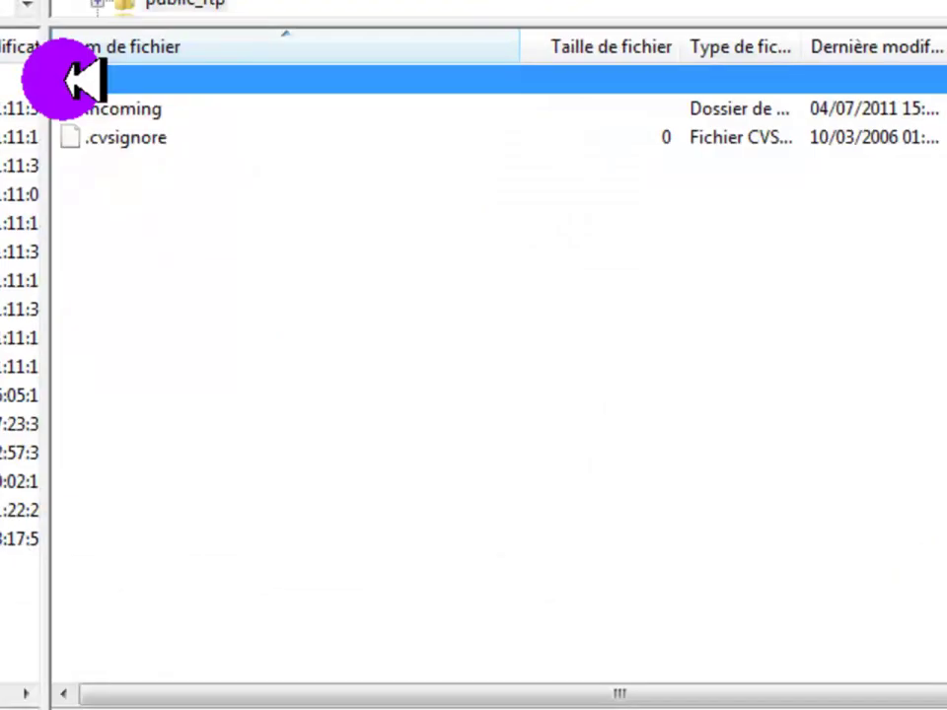
double_click(528, 129)
click(573, 315)
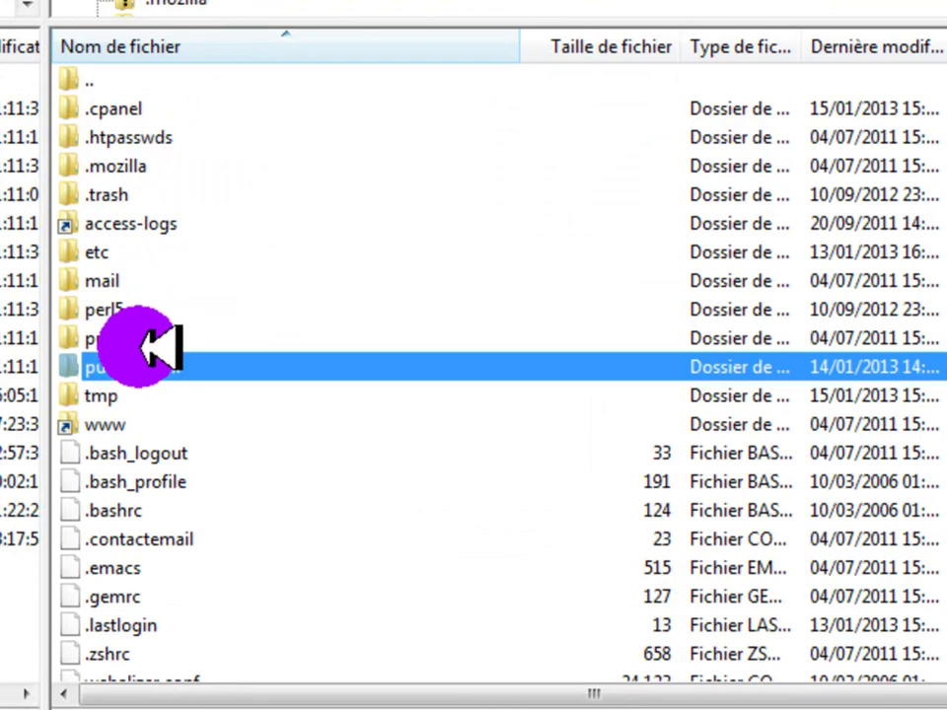
double_click(148, 360)
Open the remote theme folder wp-content/themes/citynight/citynight.
click(148, 281)
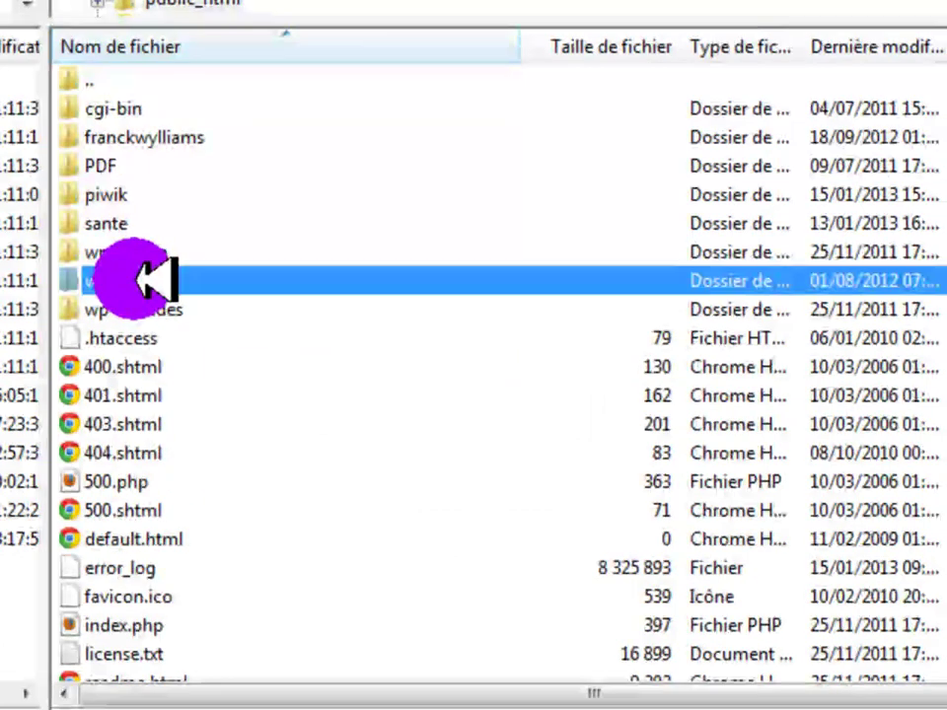
double_click(148, 281)
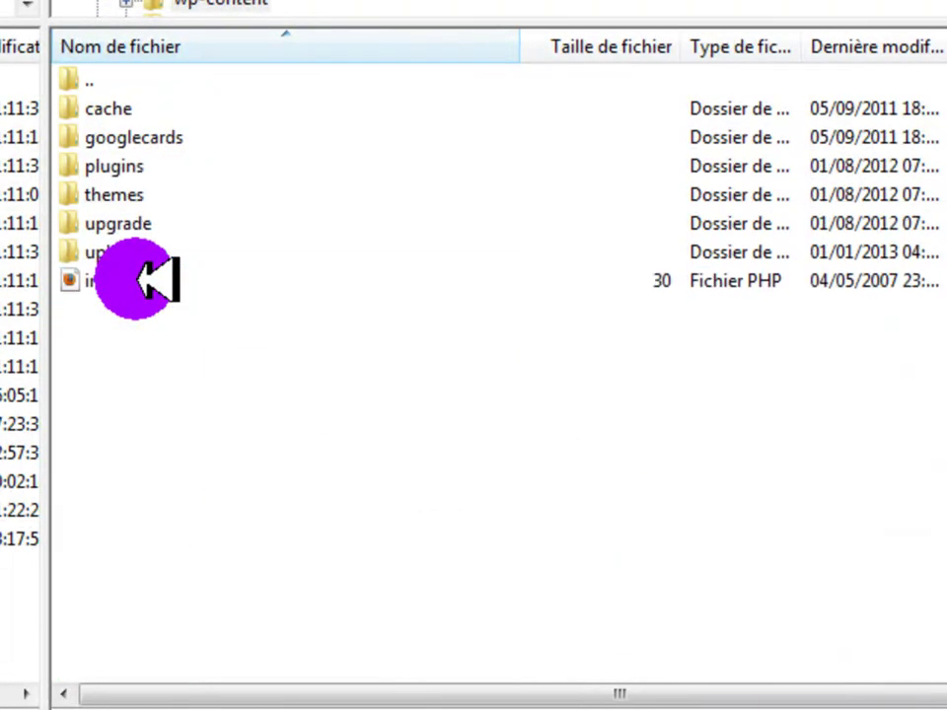
click(128, 194)
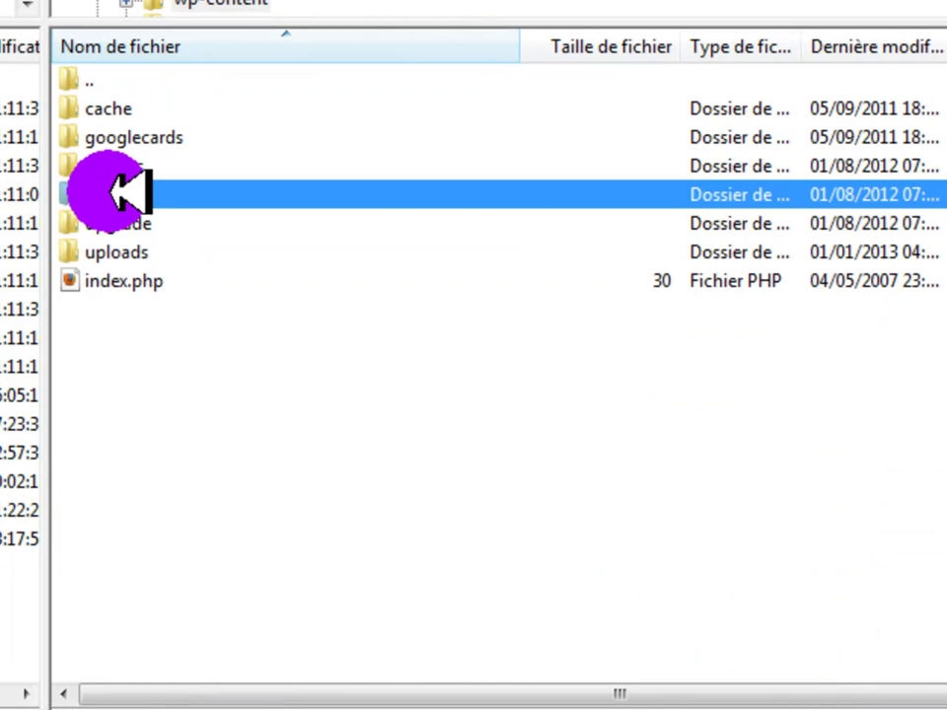
double_click(128, 194)
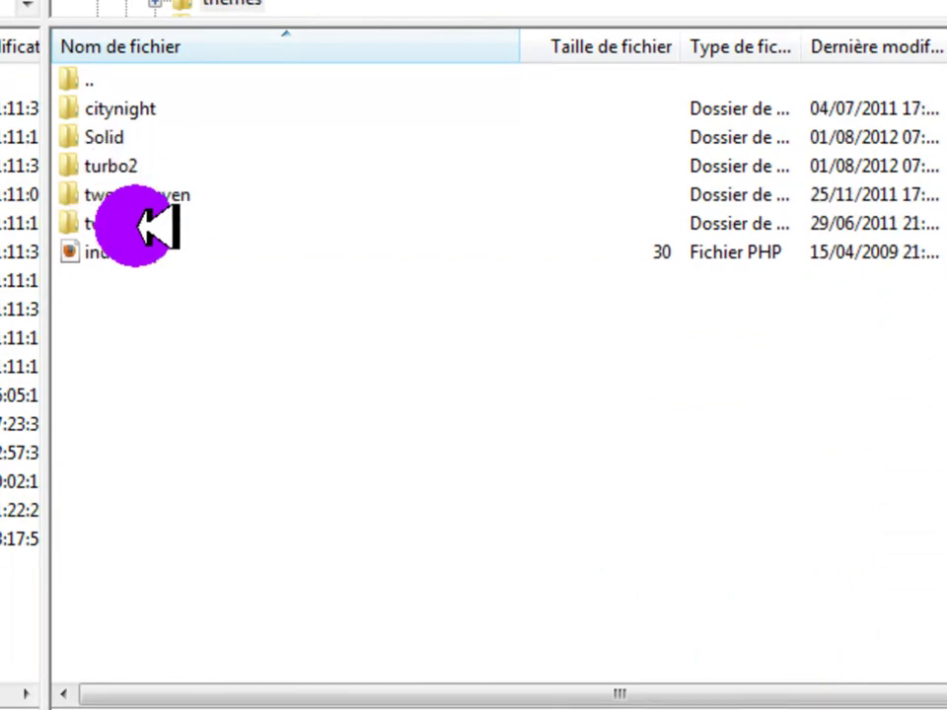
click(138, 109)
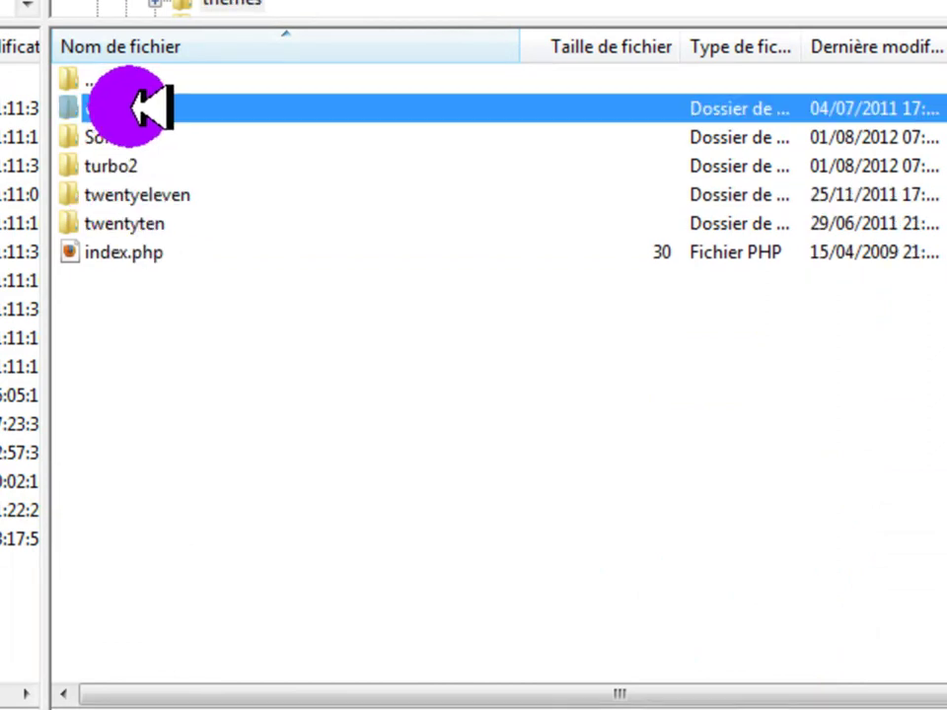
double_click(138, 109)
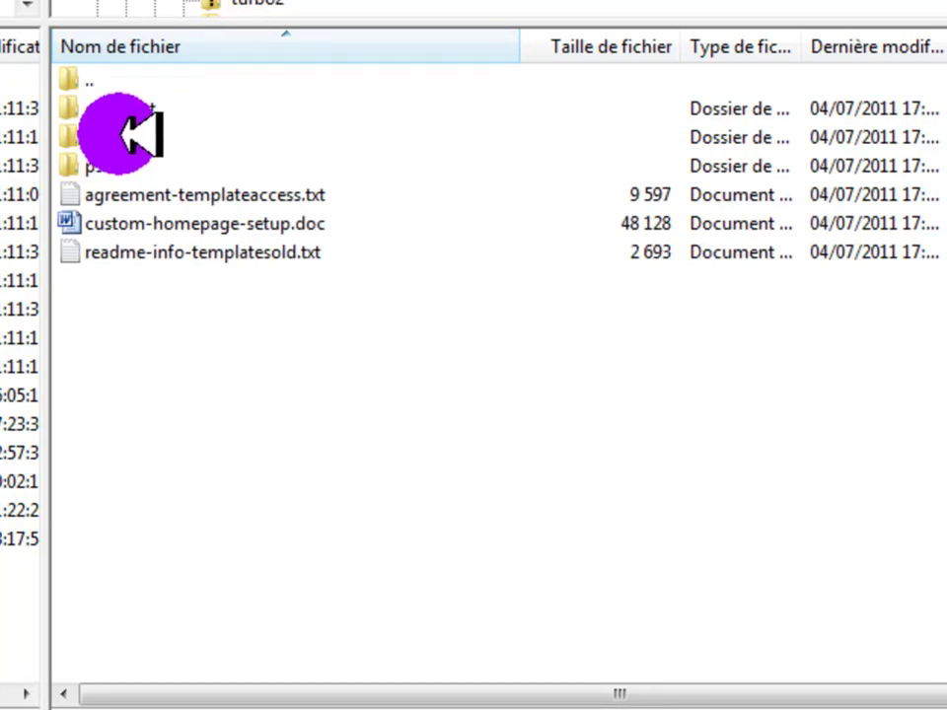
click(146, 109)
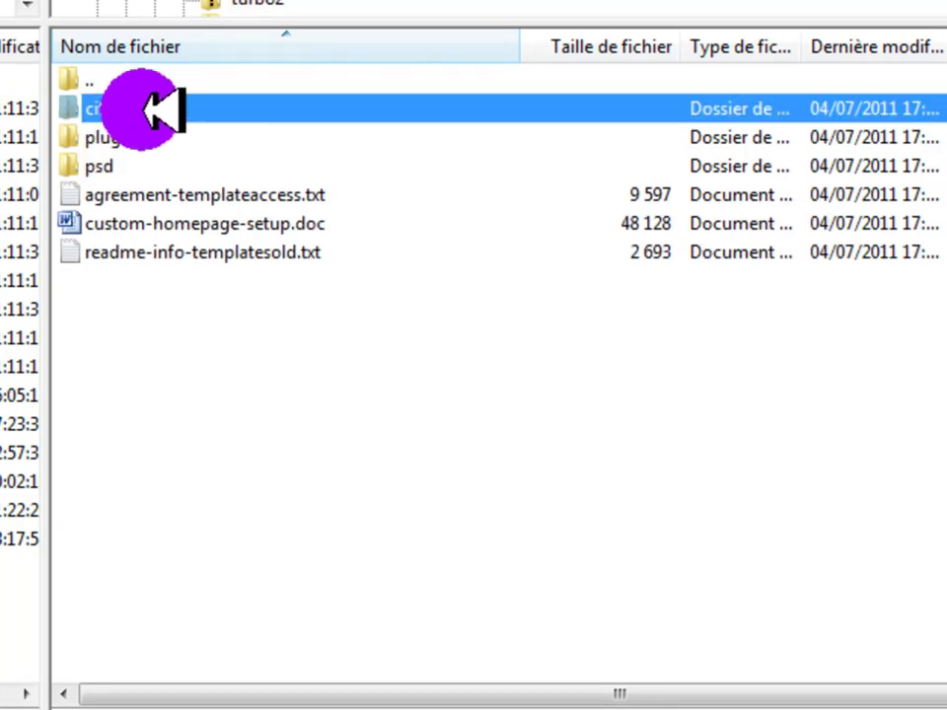
double_click(146, 109)
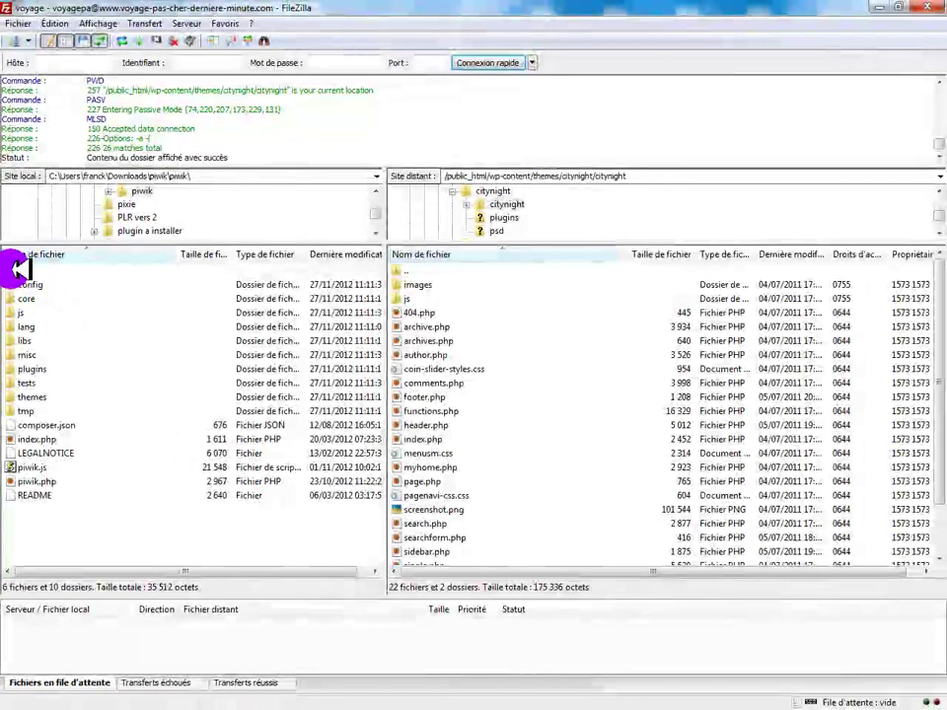
Download footer.php from the citynight theme into Nouveau dossier (2) in the local Downloads folder.
double_click(21, 269)
double_click(21, 269)
scroll(84, 426, down, 5)
scroll(84, 426, down, 2)
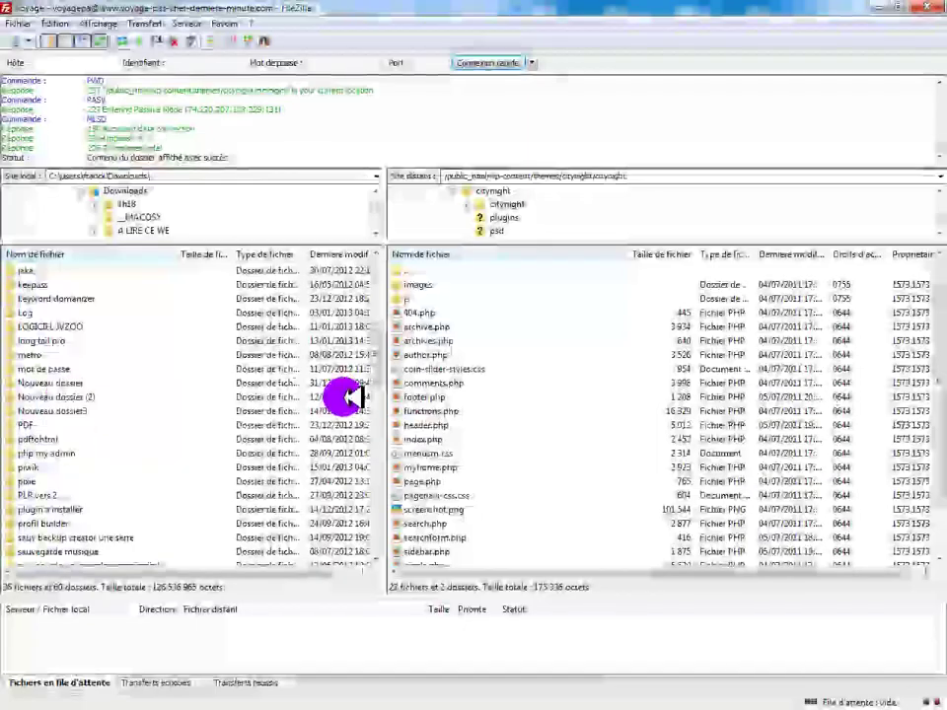
click(426, 395)
drag(424, 396, 131, 400)
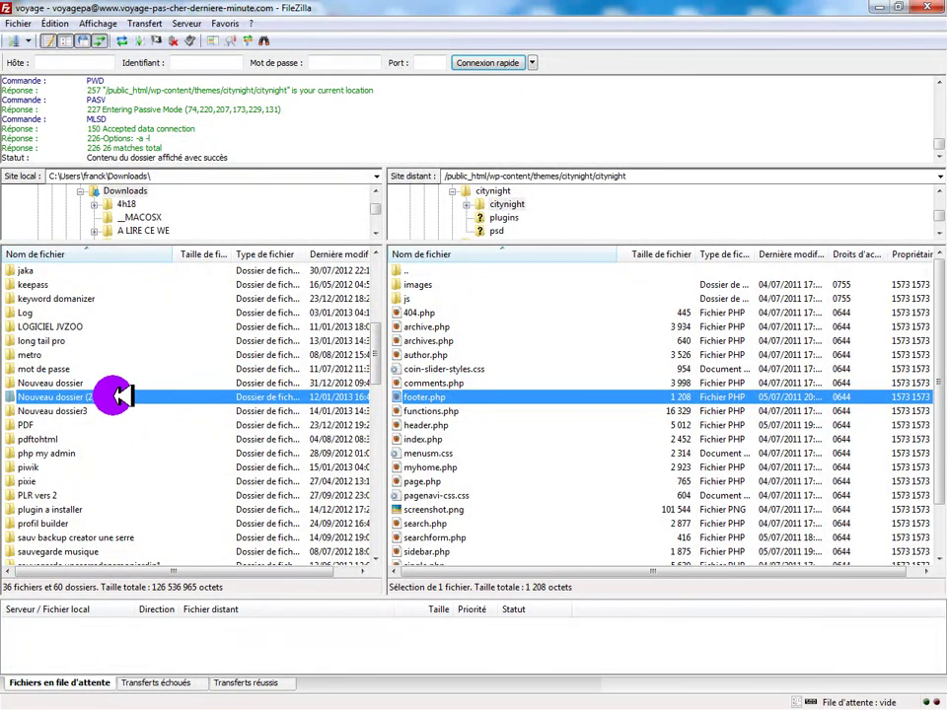
drag(115, 396, 118, 393)
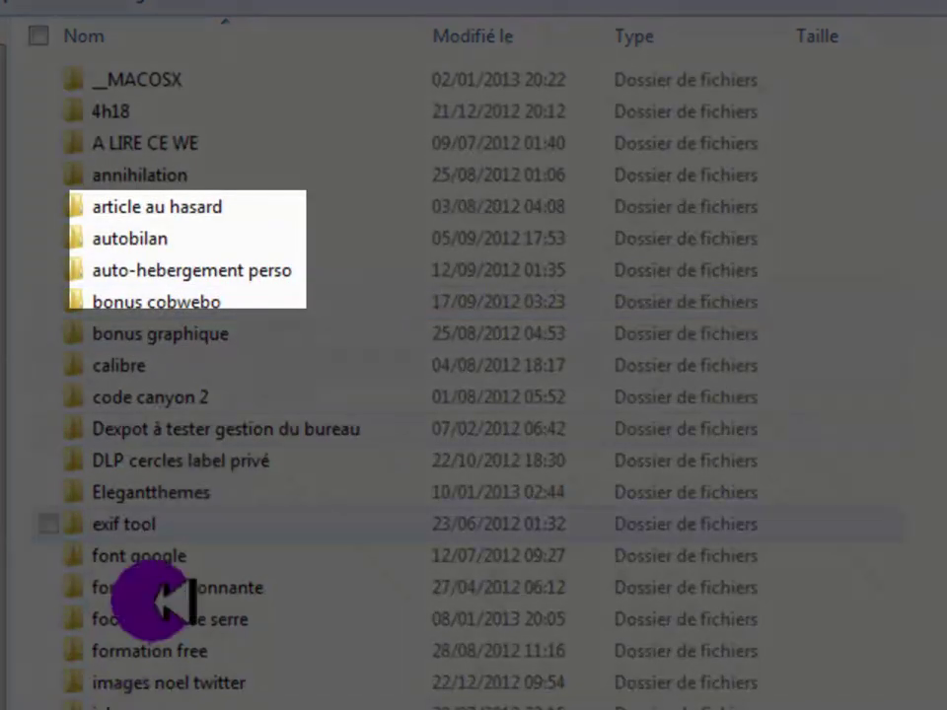
Switch to Notepad++ and open the downloaded footer.php from Nouveau dossier (2) in the Downloads folder.
scroll(138, 690, down, 3)
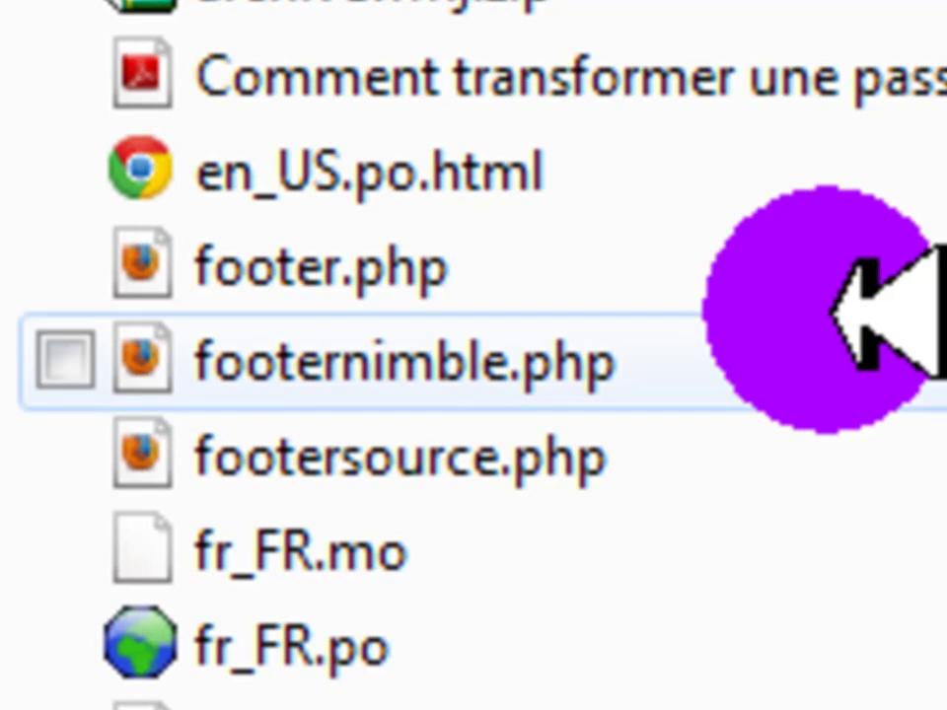
double_click(836, 313)
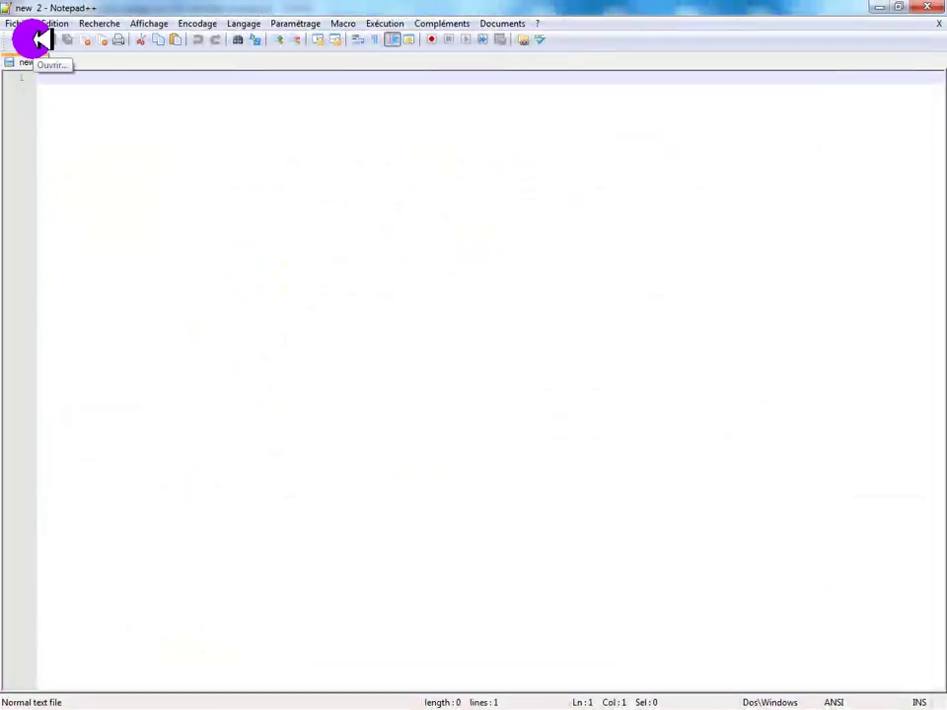
click(36, 39)
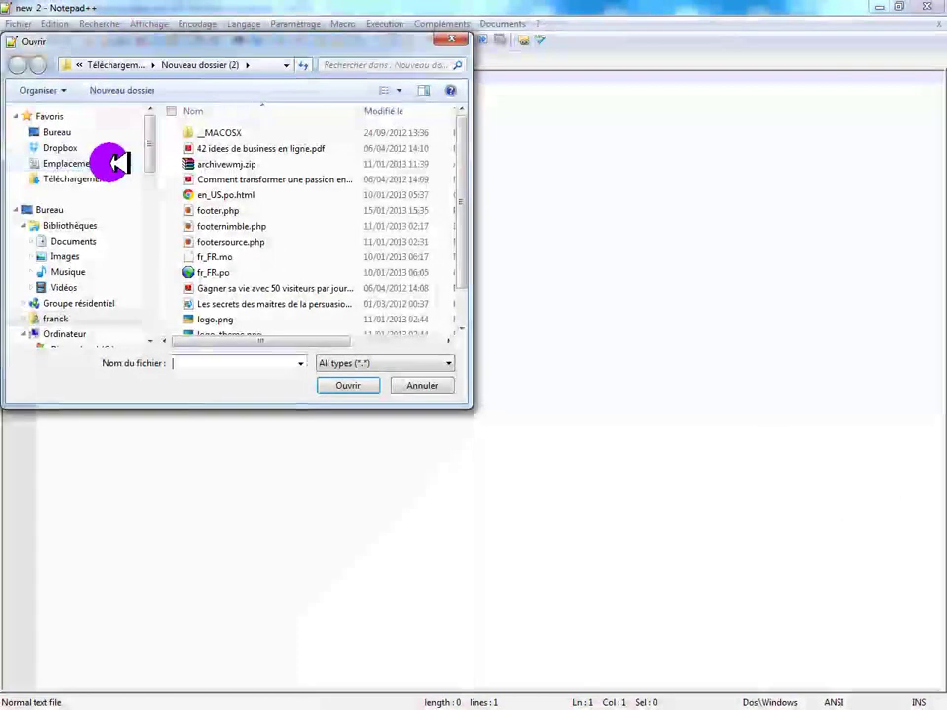
click(102, 178)
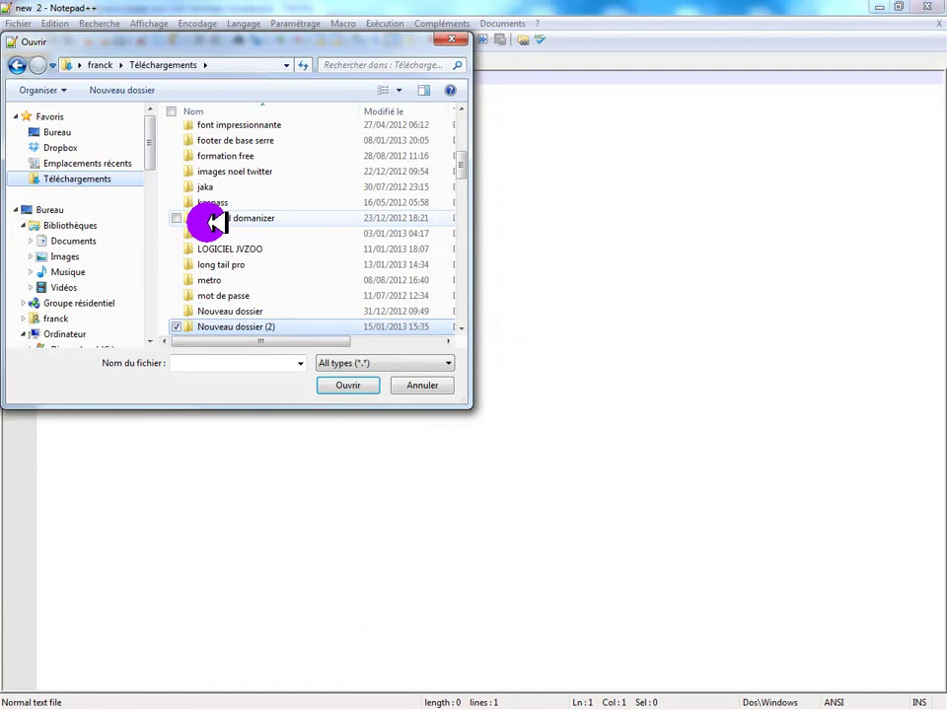
double_click(232, 326)
double_click(233, 213)
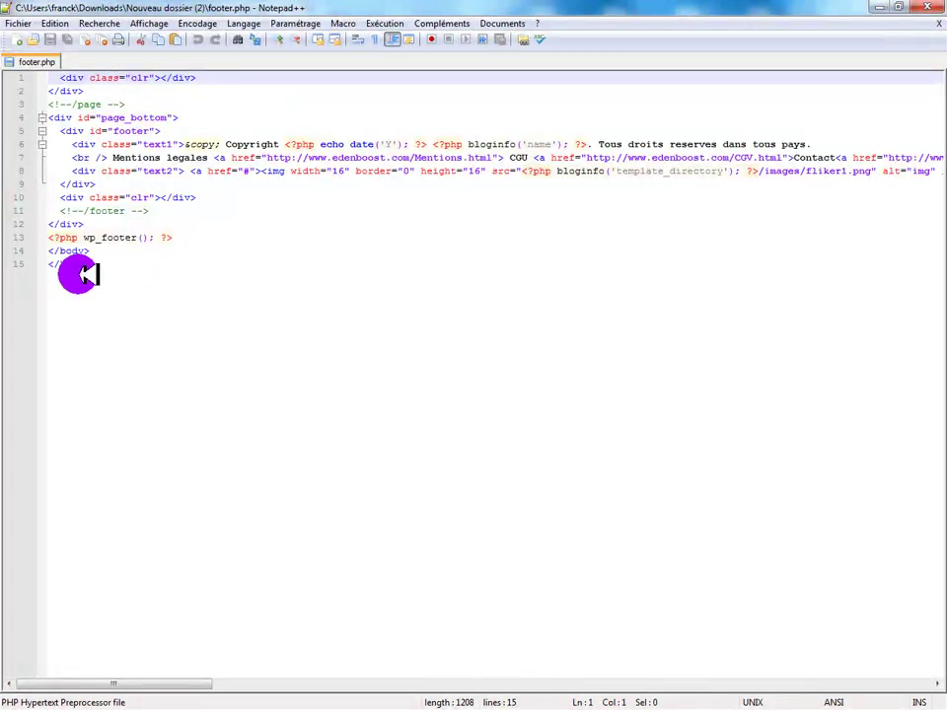
Switch to the Notepad note and copy the entire Piwik tracking code.
key(alt+Tab)
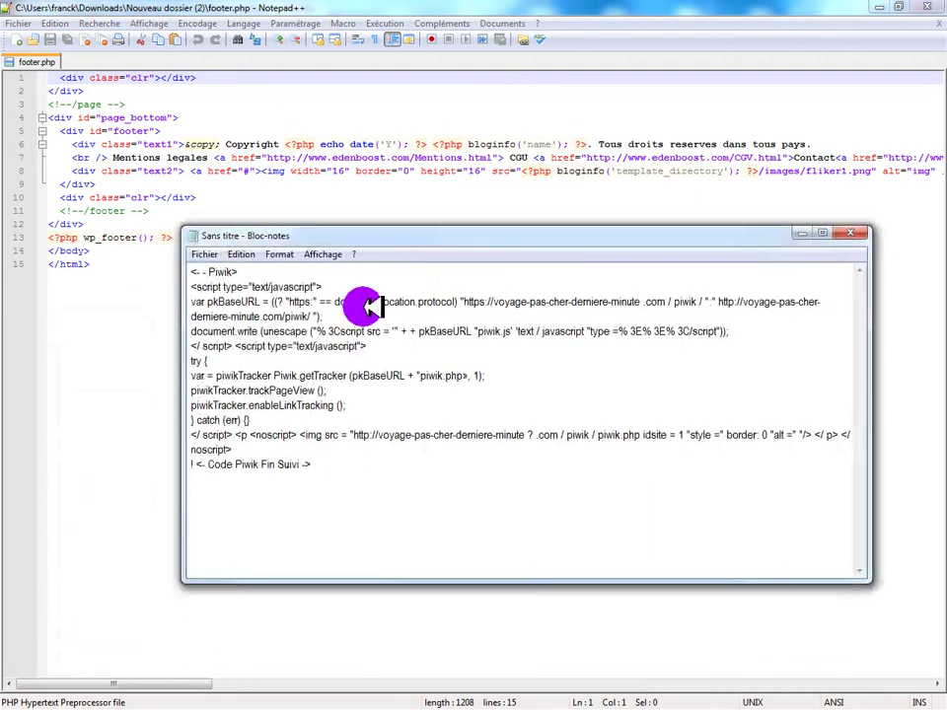
shift+click(197, 274)
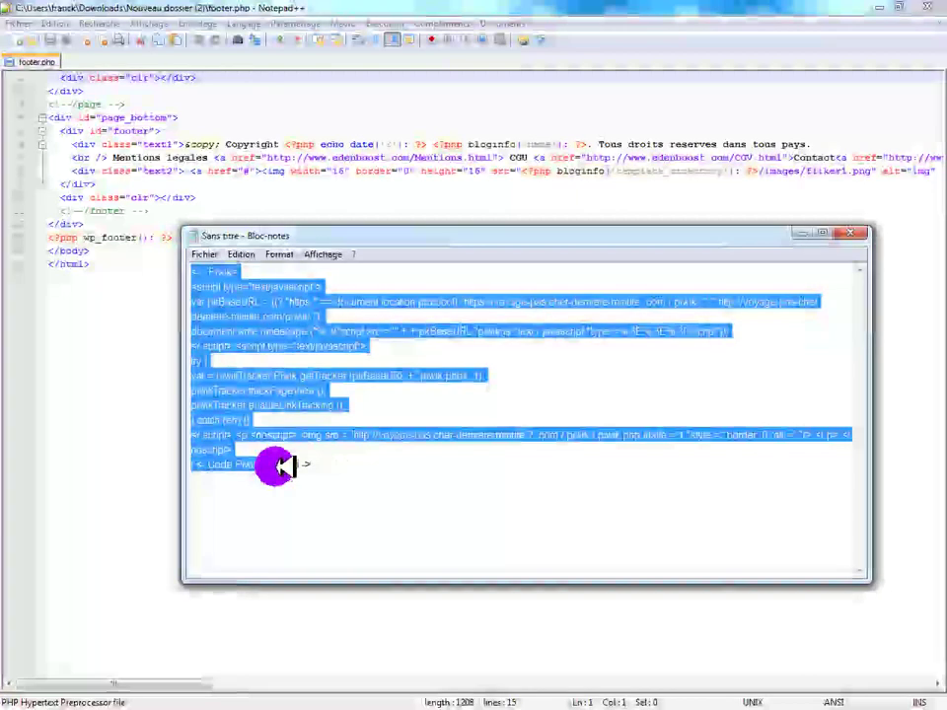
right_click(231, 340)
click(77, 381)
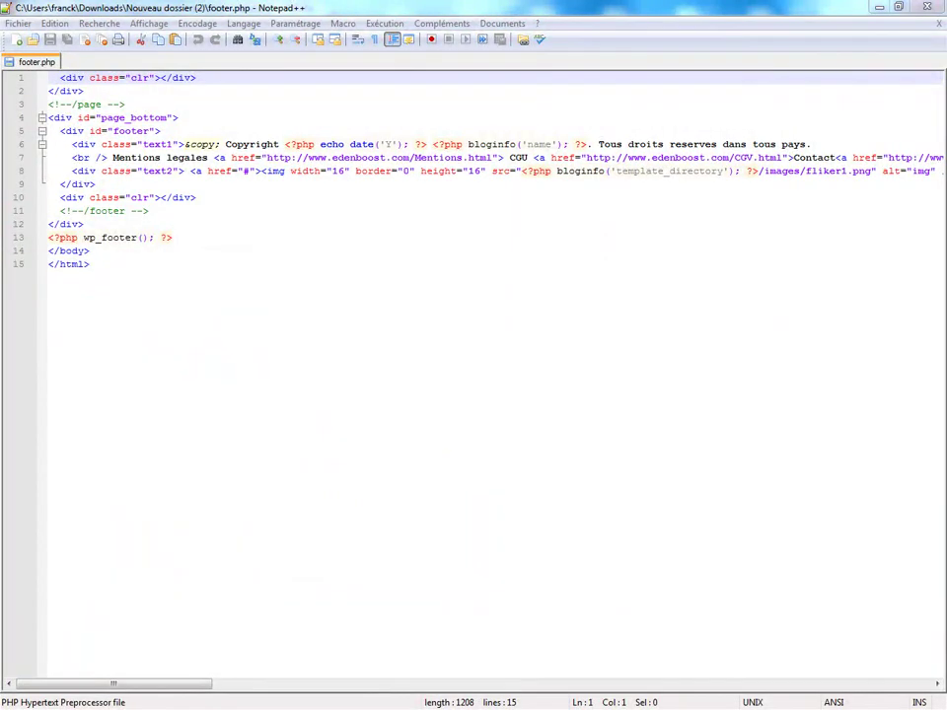
Paste the Piwik code in footer.php on a new line between wp_footer() and the closing body tag, then save and close the file.
click(158, 210)
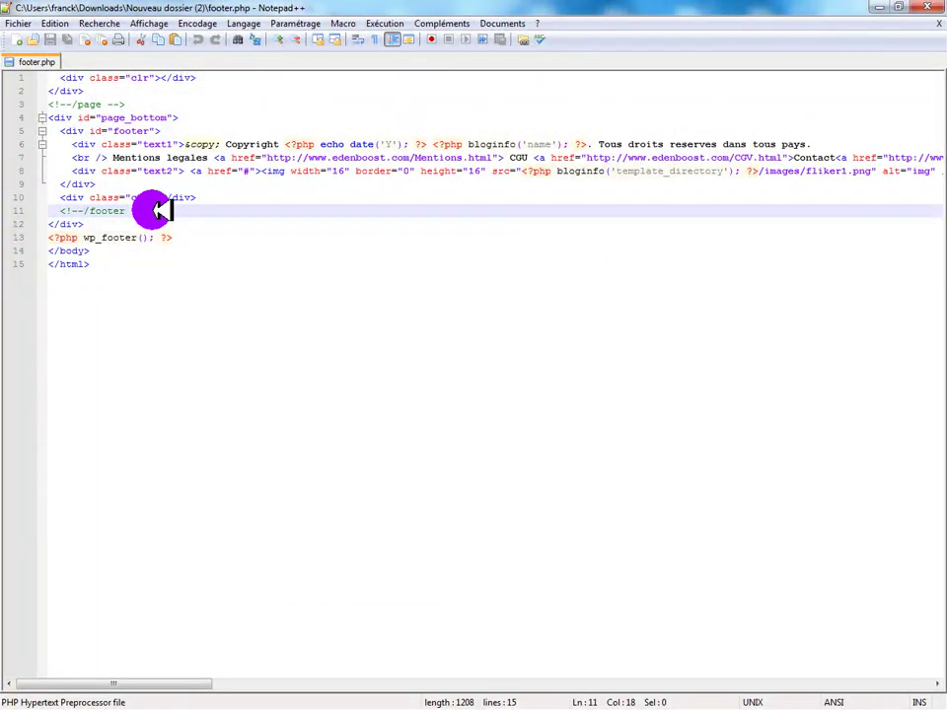
click(188, 238)
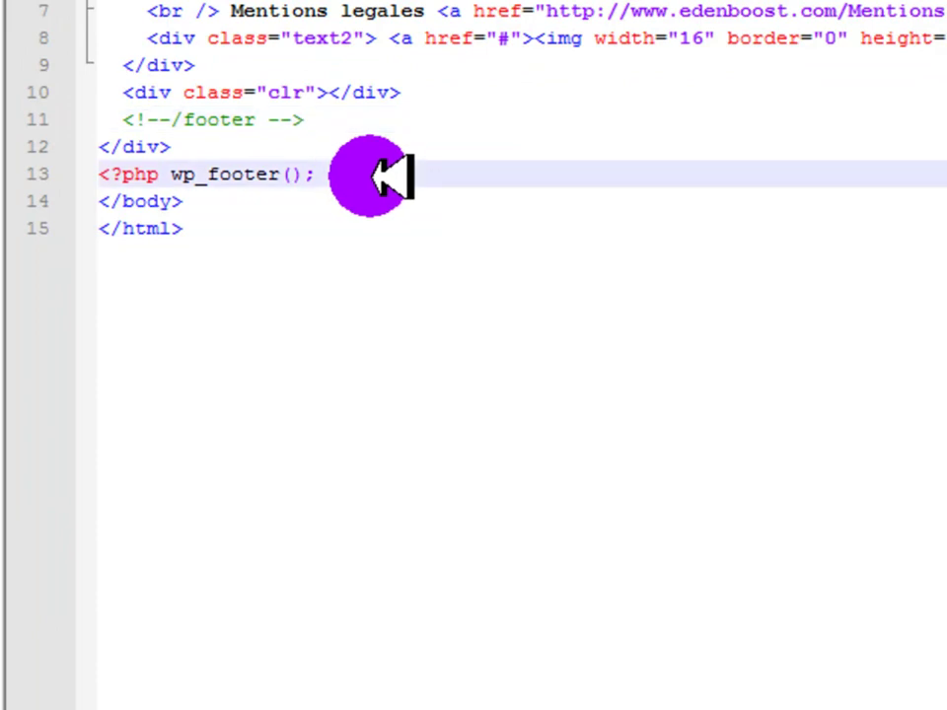
key(Return)
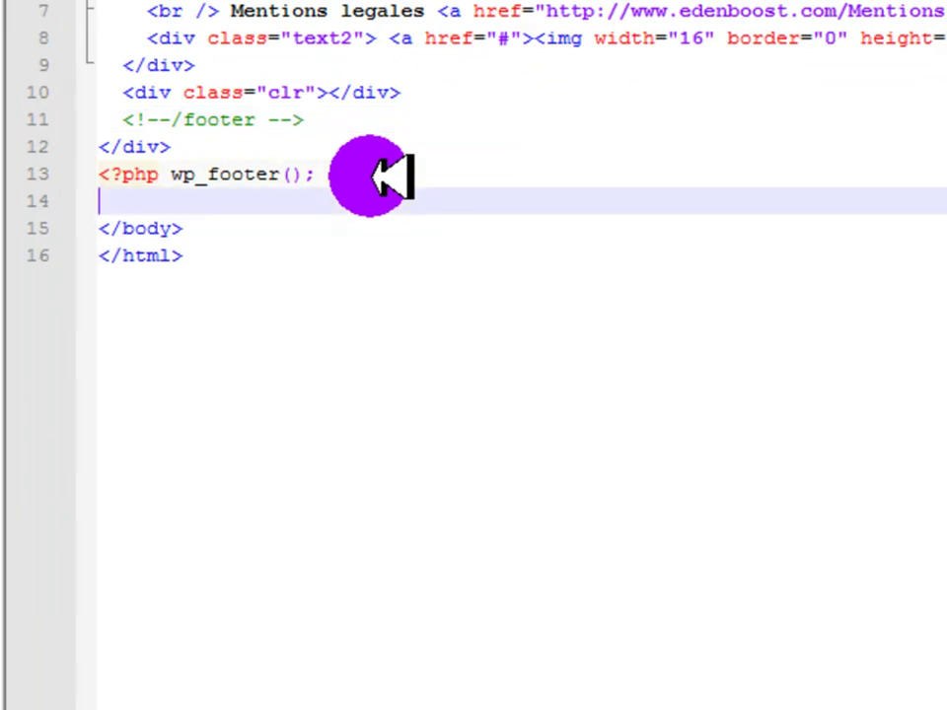
right_click(101, 202)
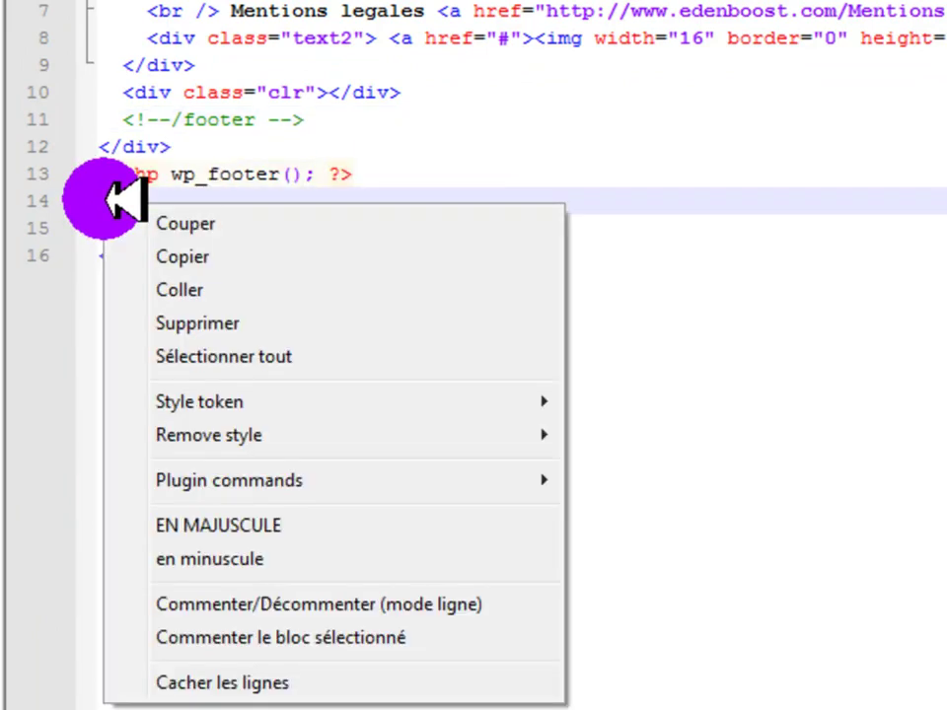
click(227, 289)
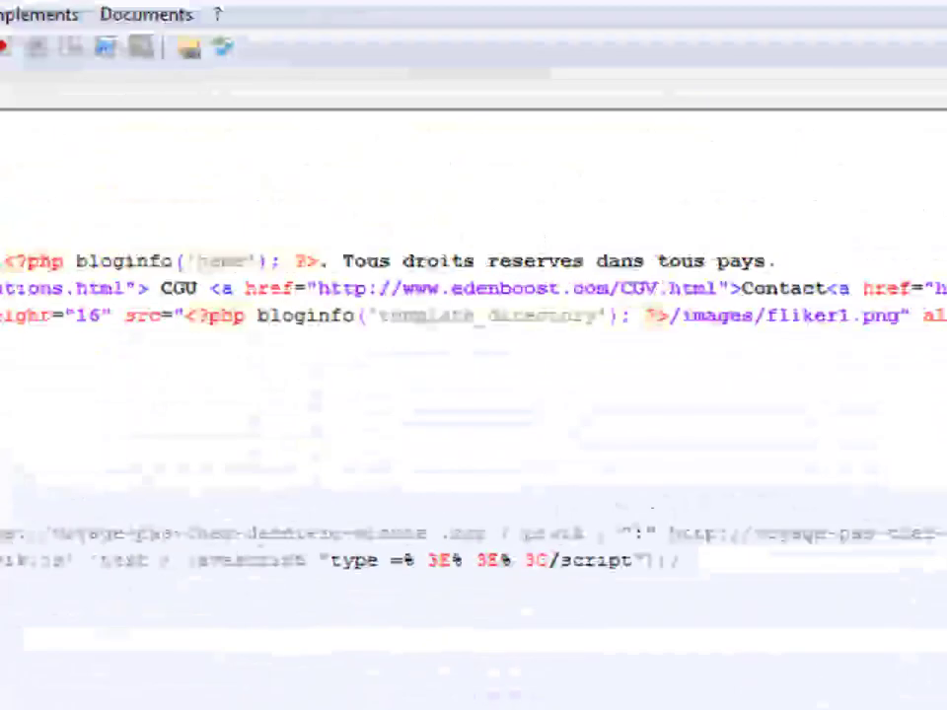
click(937, 8)
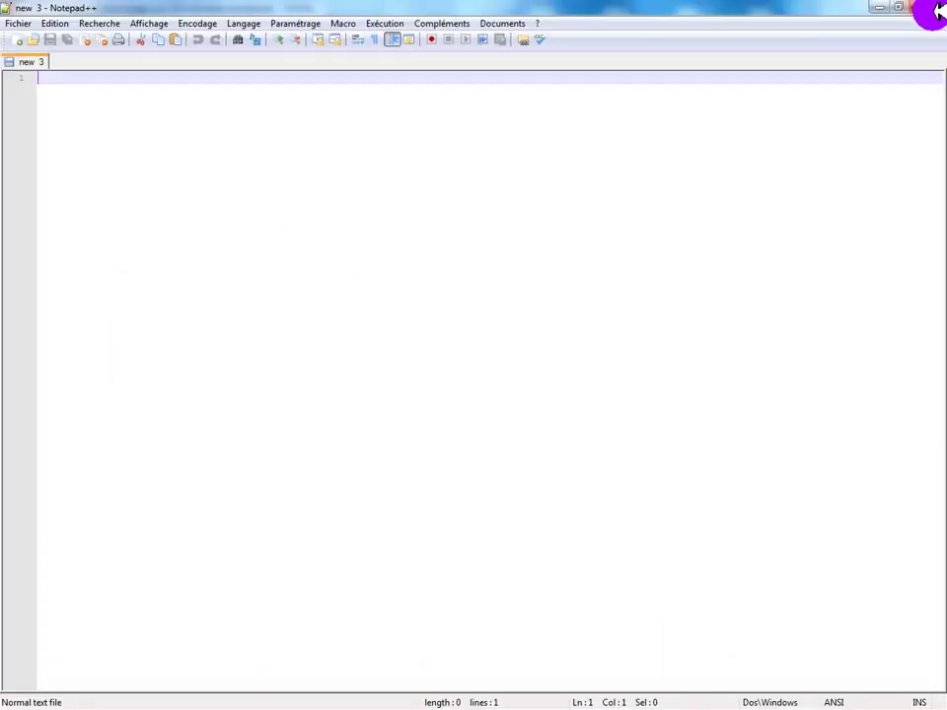
click(927, 9)
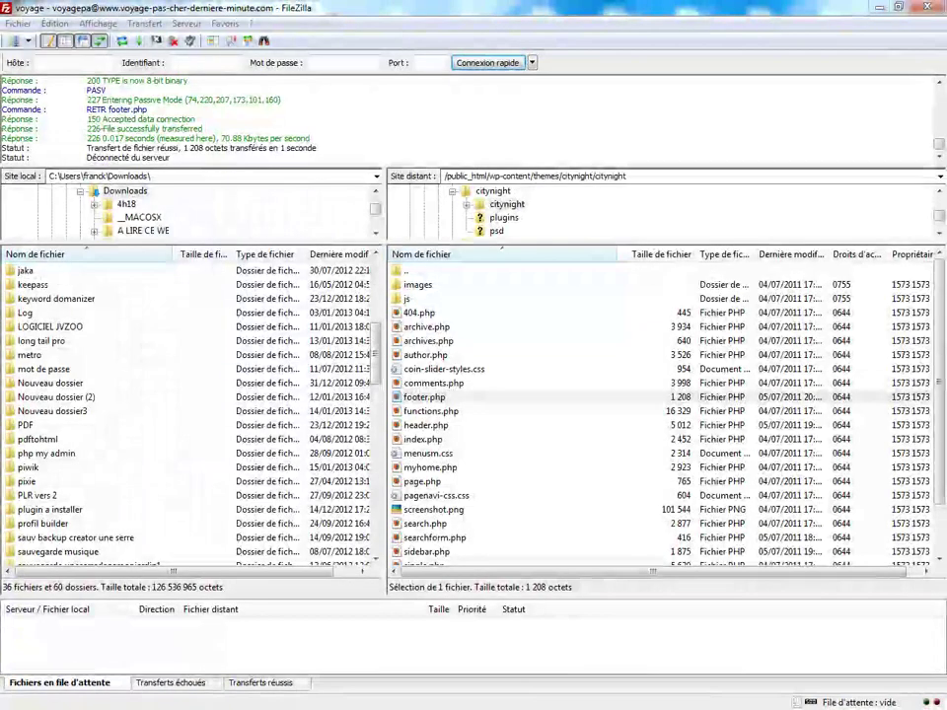
Upload footer.php from local folder Nouveau dossier (2) to the remote citynight theme in FileZilla, replacing the existing file, and close FileZilla.
click(380, 362)
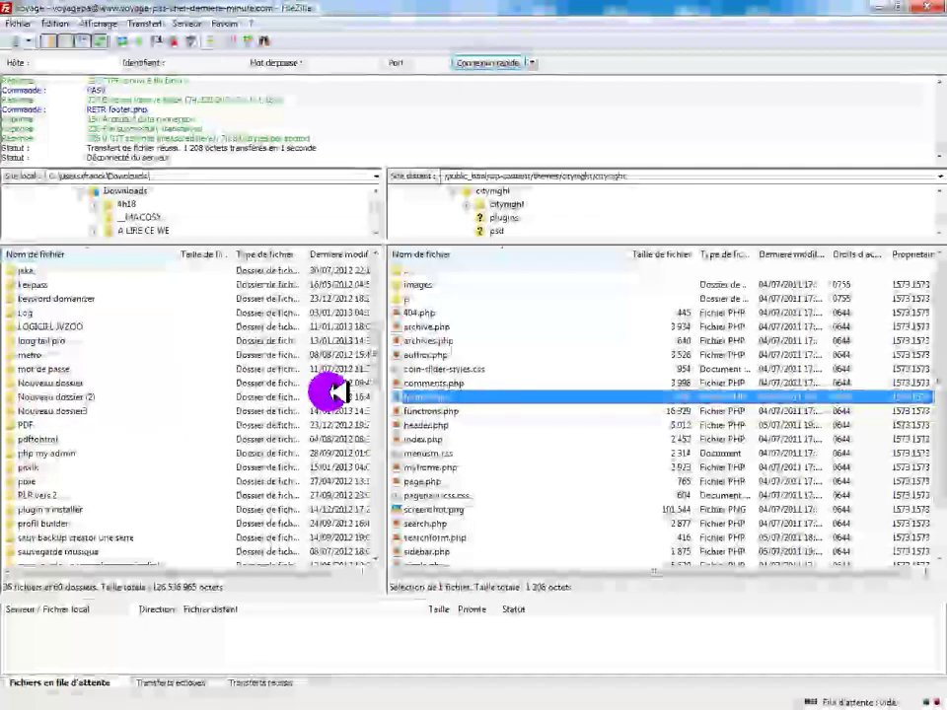
double_click(69, 396)
click(67, 395)
click(44, 354)
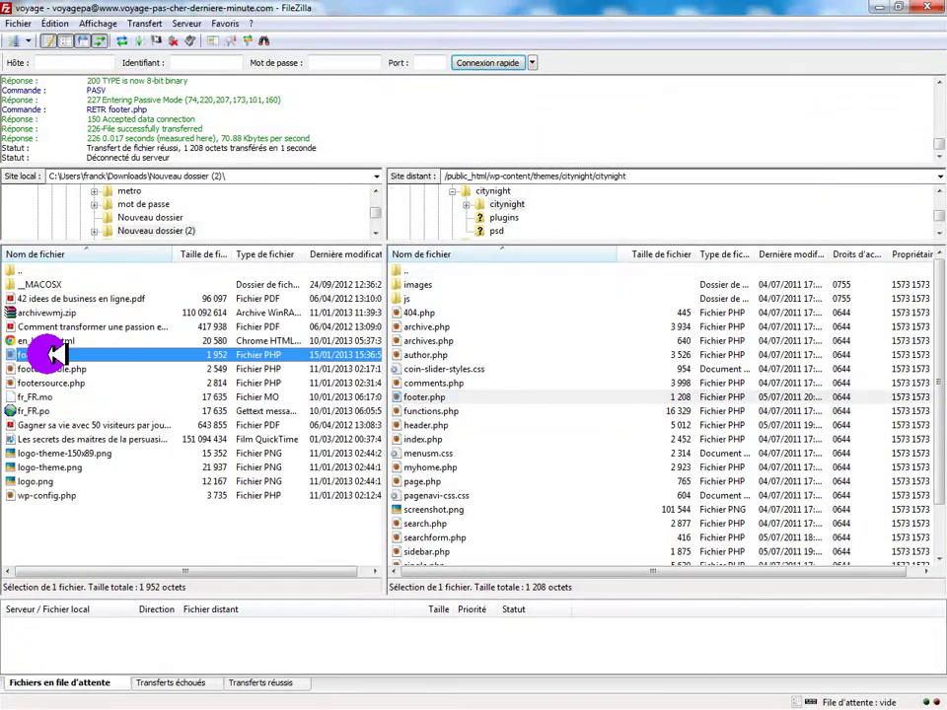
drag(52, 353, 510, 398)
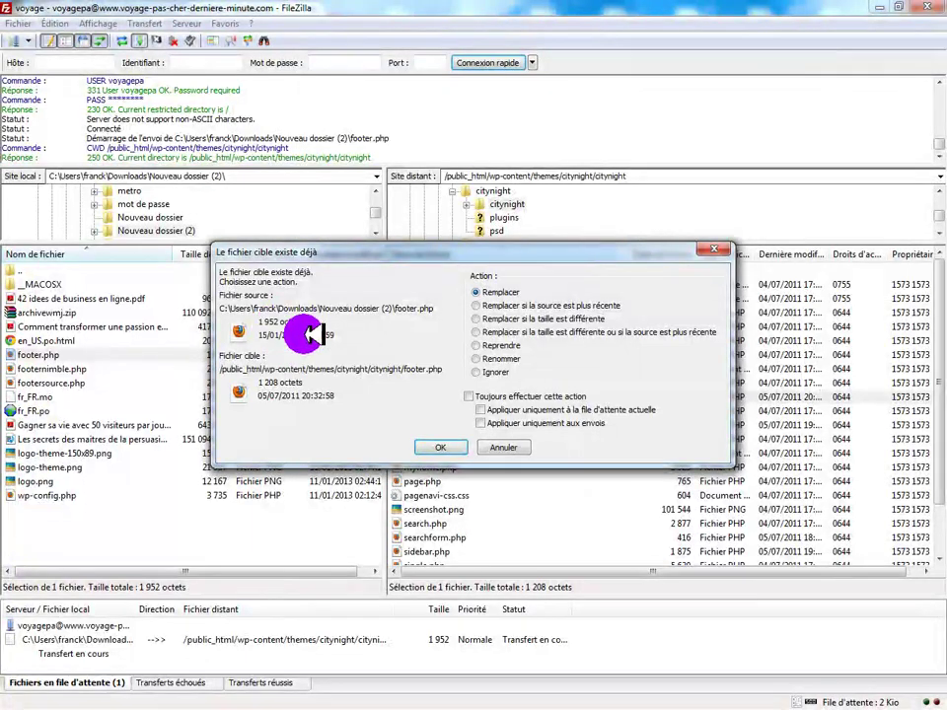
click(436, 445)
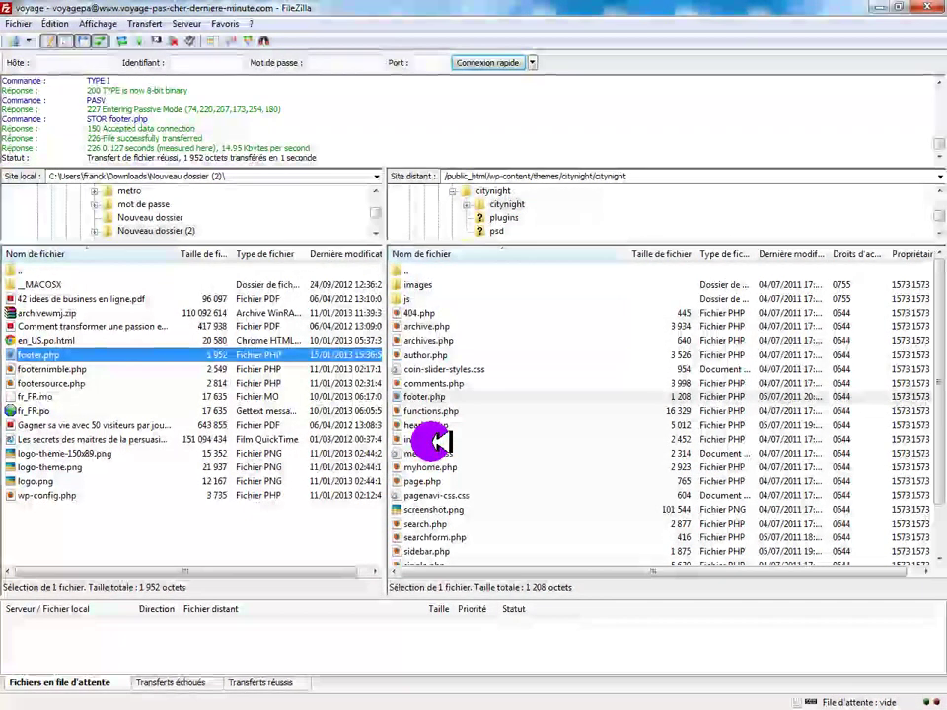
click(931, 8)
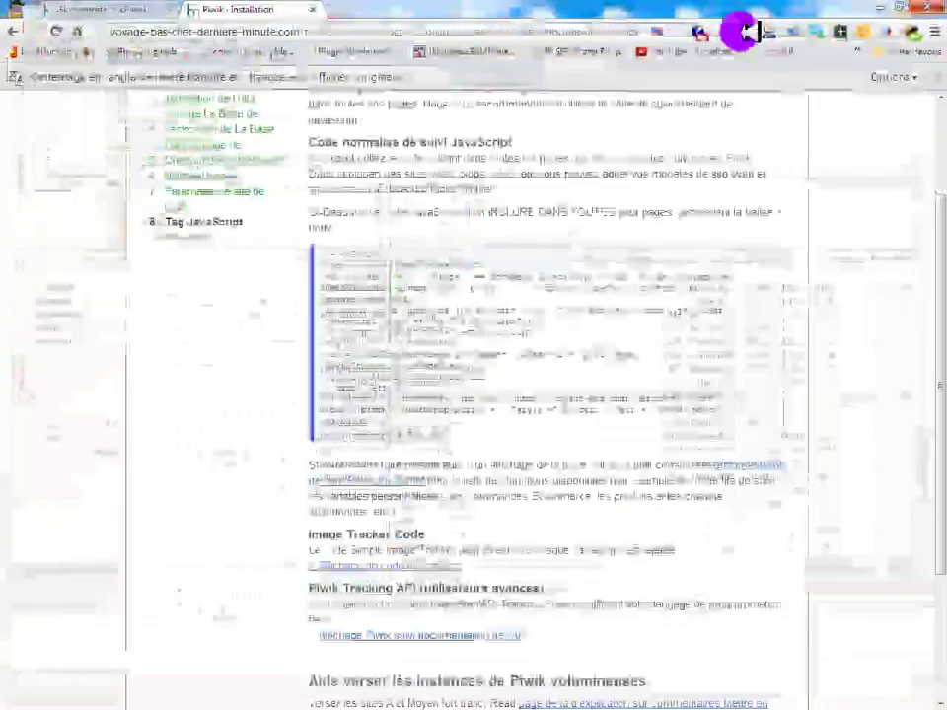
Close the Piwik installation and cPanel pages in Chrome and go to voyage-pas-cher-derniere-minute.com/piwik.
click(312, 9)
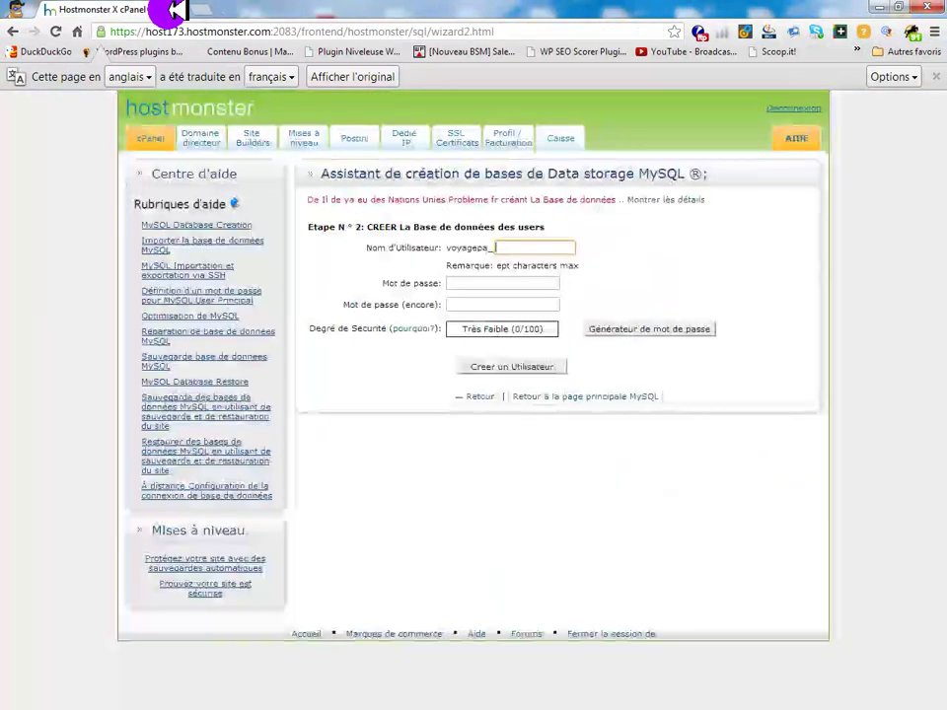
click(167, 9)
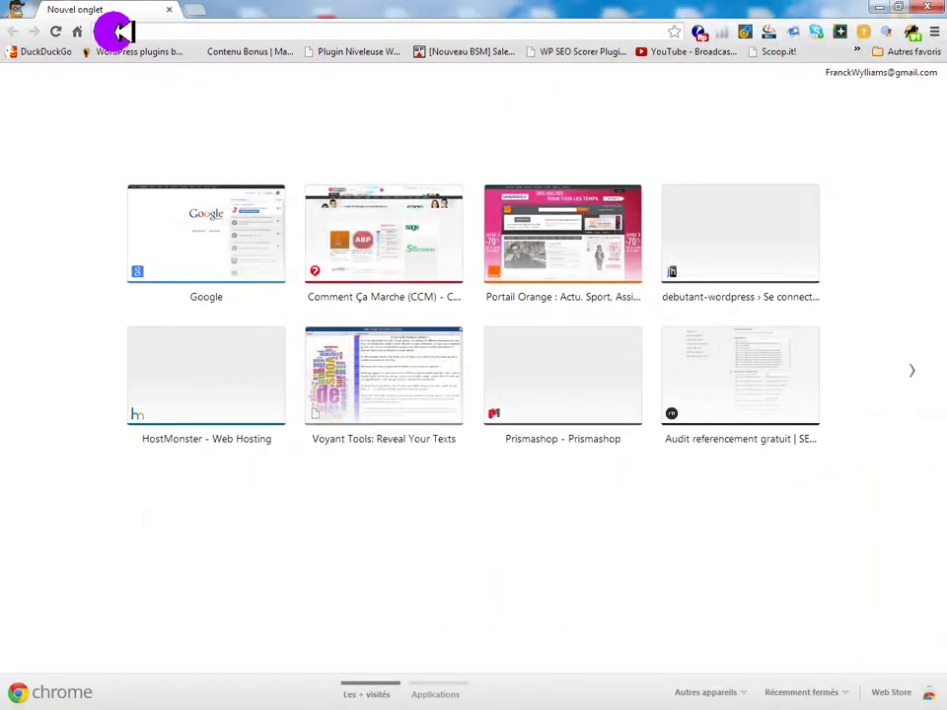
text(voy)
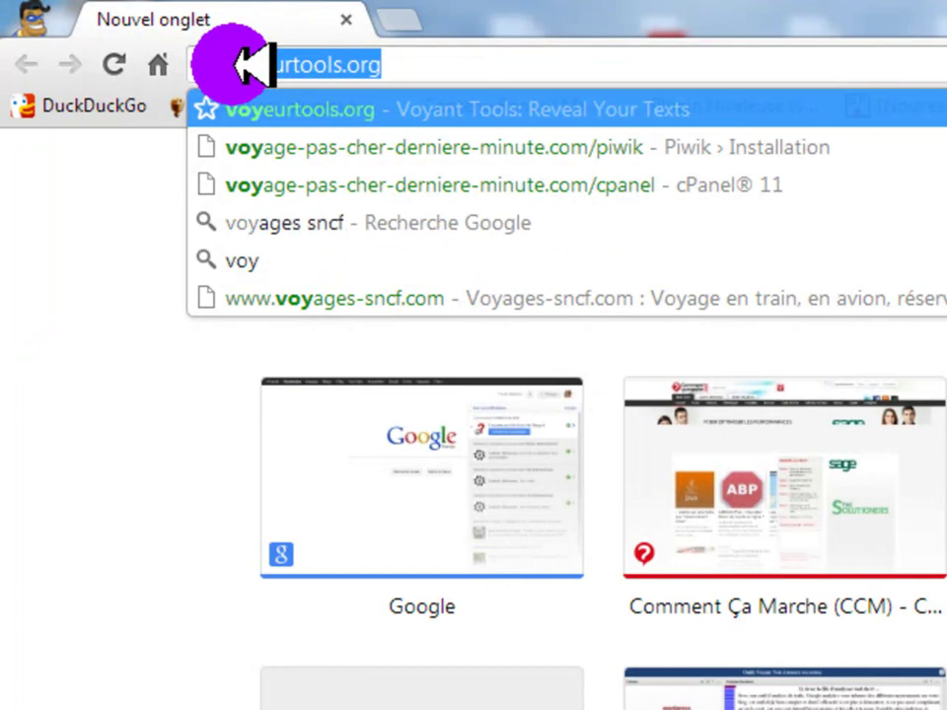
text(ag)
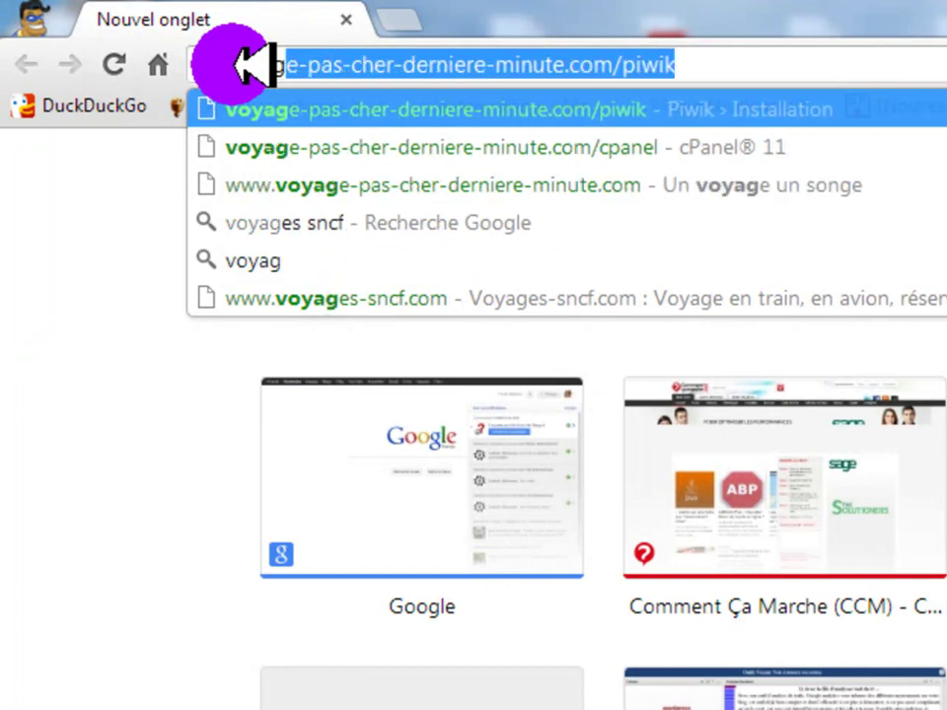
click(631, 63)
drag(623, 63, 692, 63)
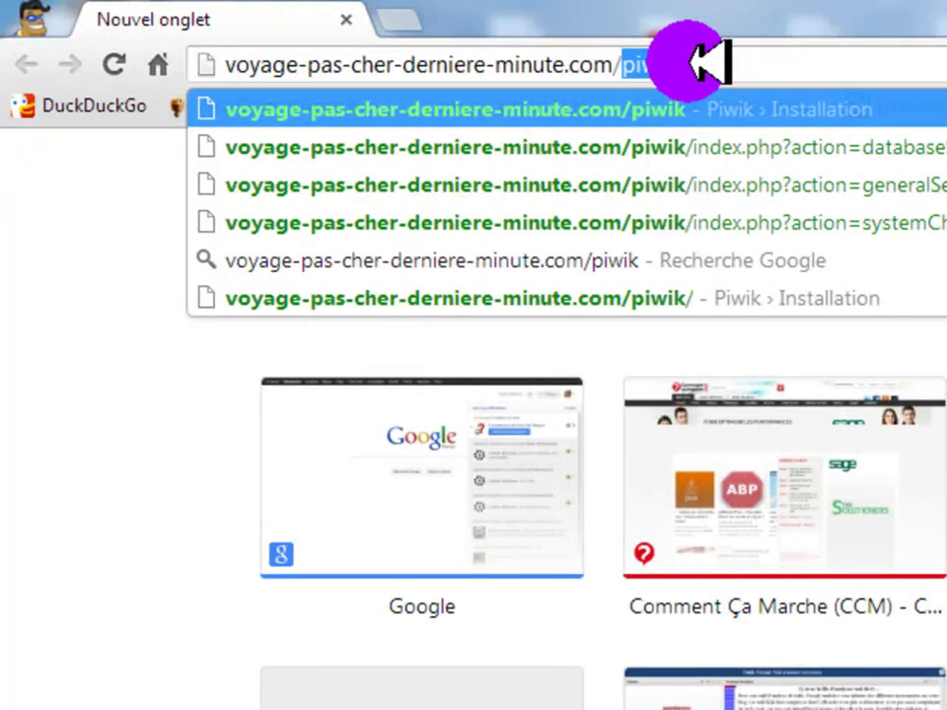
text(piwik)
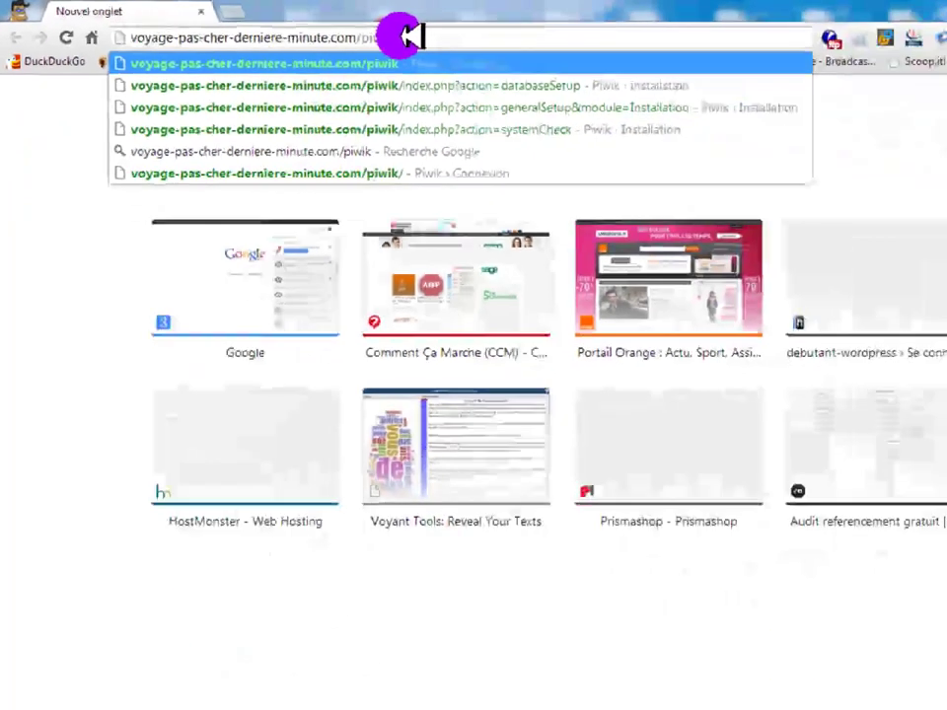
key(Return)
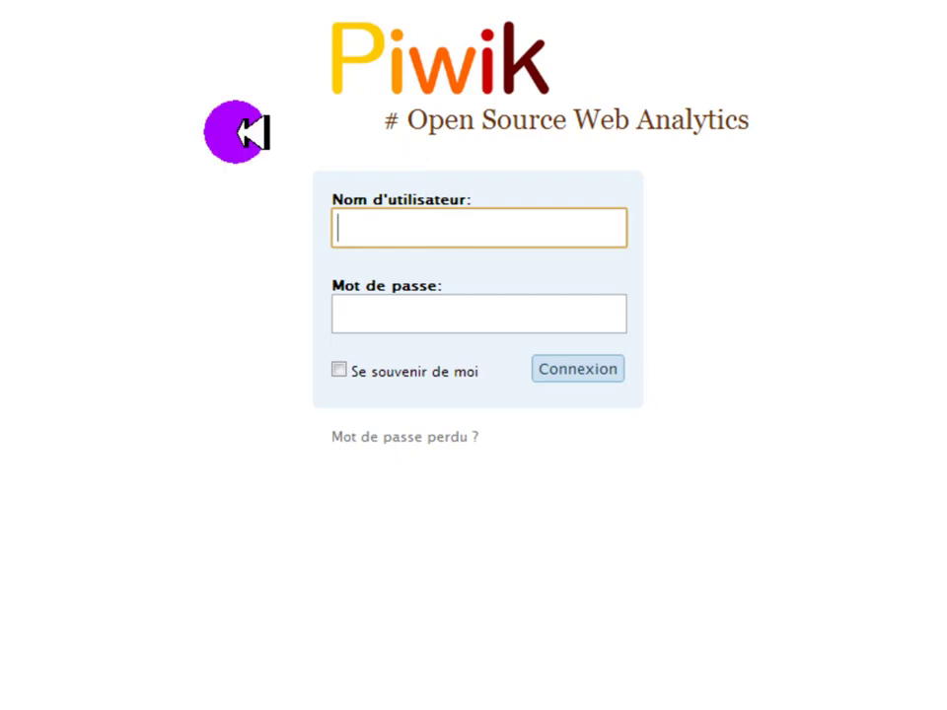
Log in to Piwik with the account username and password, and look over the new site's dashboard.
click(365, 229)
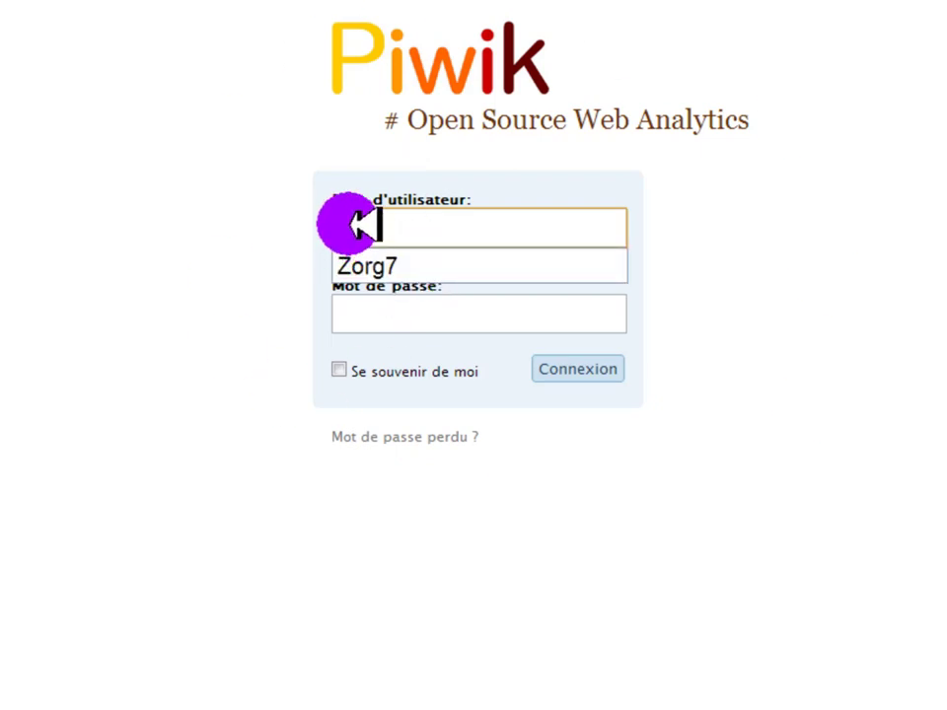
click(363, 226)
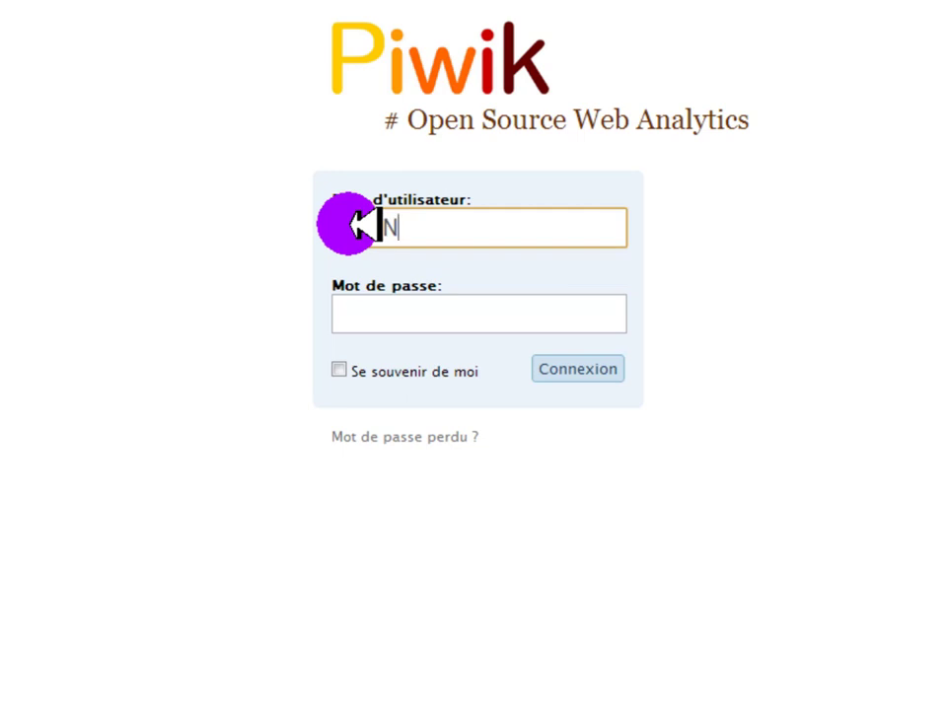
click(381, 314)
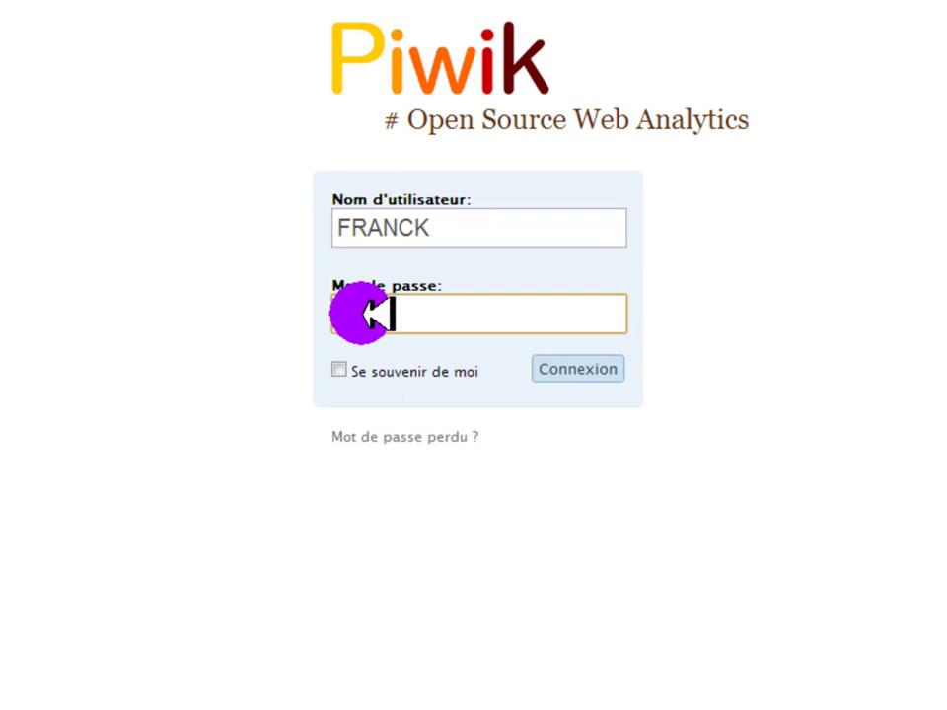
click(596, 371)
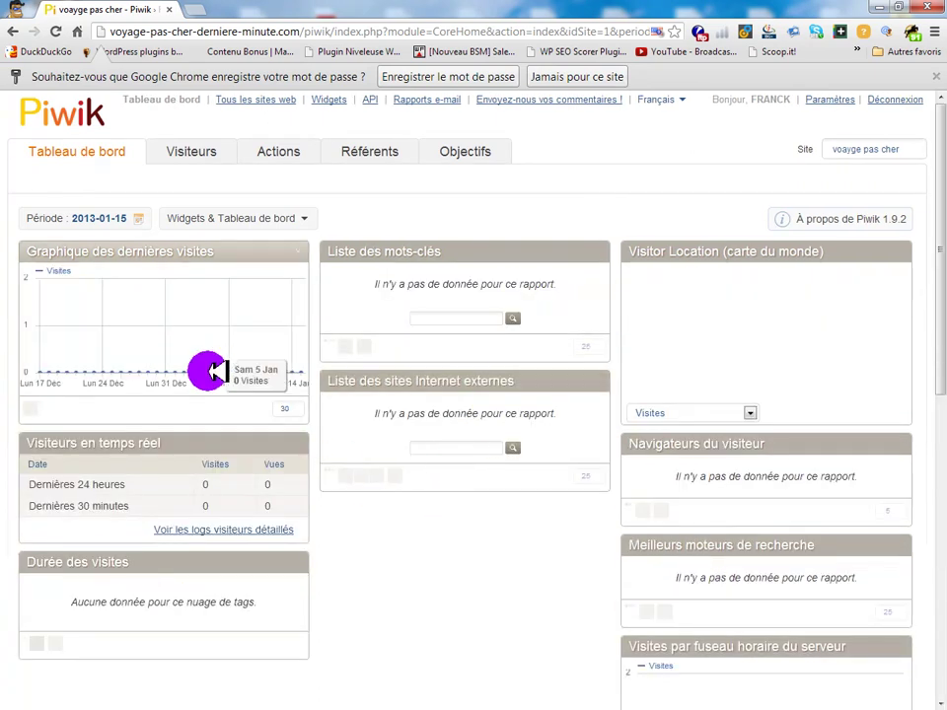
scroll(530, 584, down, 1)
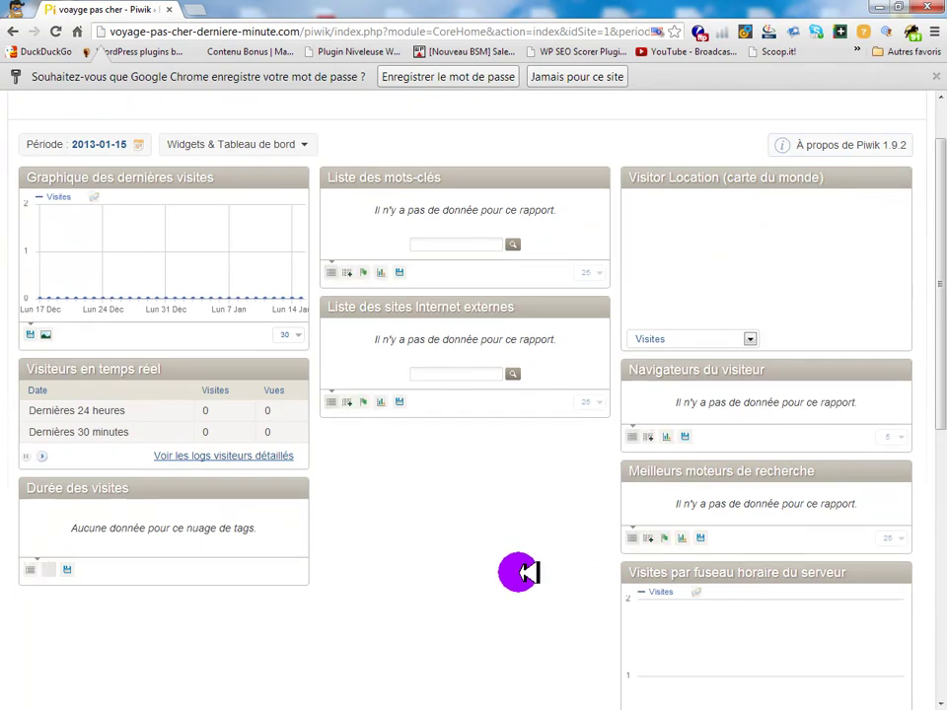
Open the Piwik dashboard of the 366jourspour site in a new browser tab.
click(198, 9)
text(366jourspour.com)
key(Return)
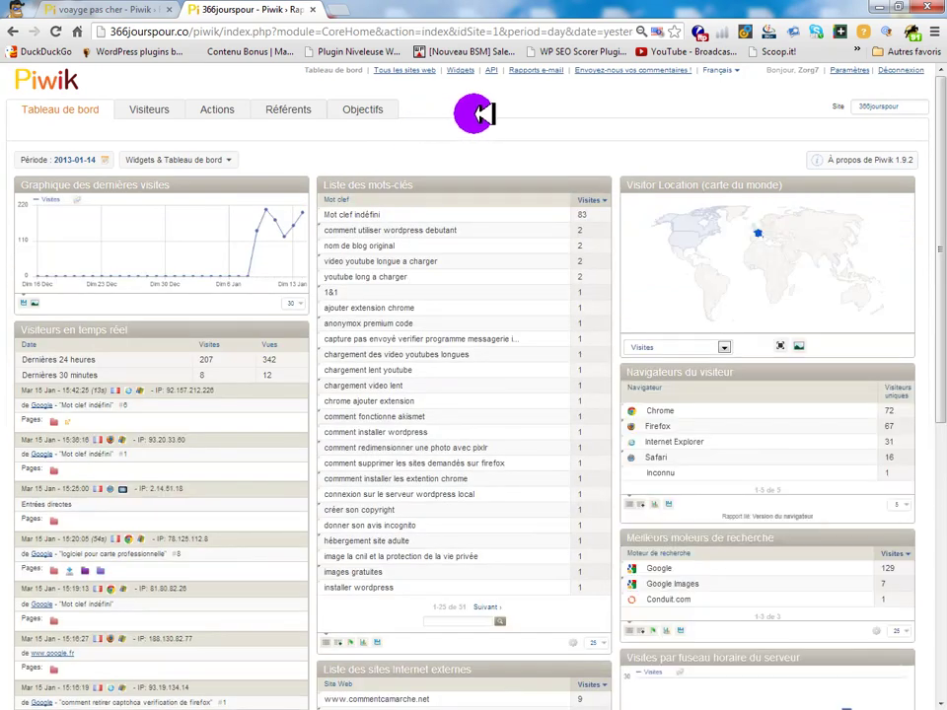
key(ctrl+0)
key(alt+f)
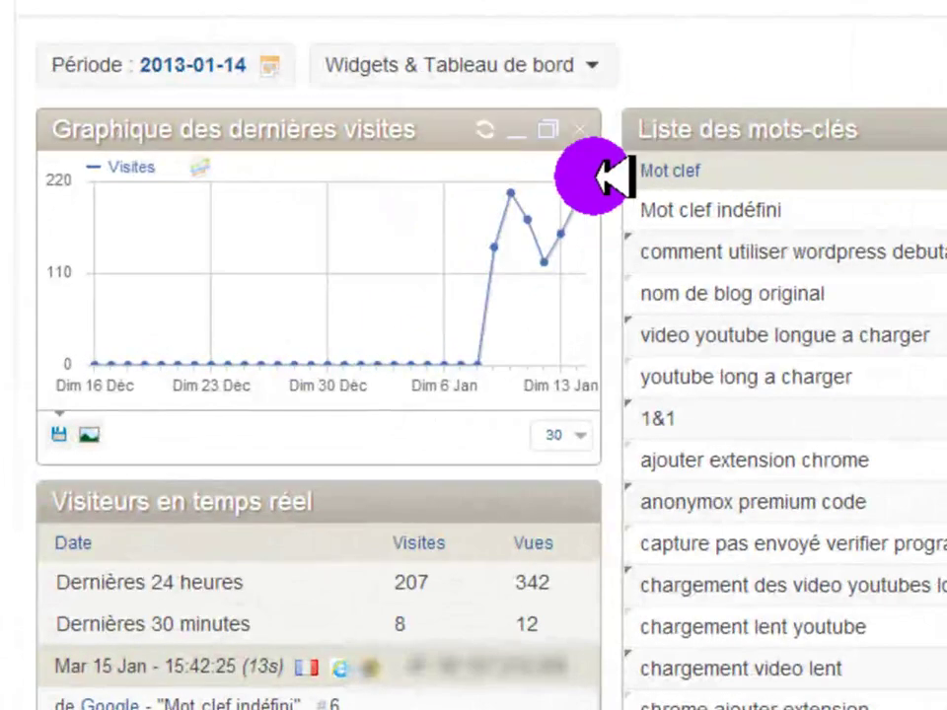
Examine the recent visits graph and the real-time visitor entries, including the pages visited, on the 366jourspour dashboard.
mouse_move(265, 272)
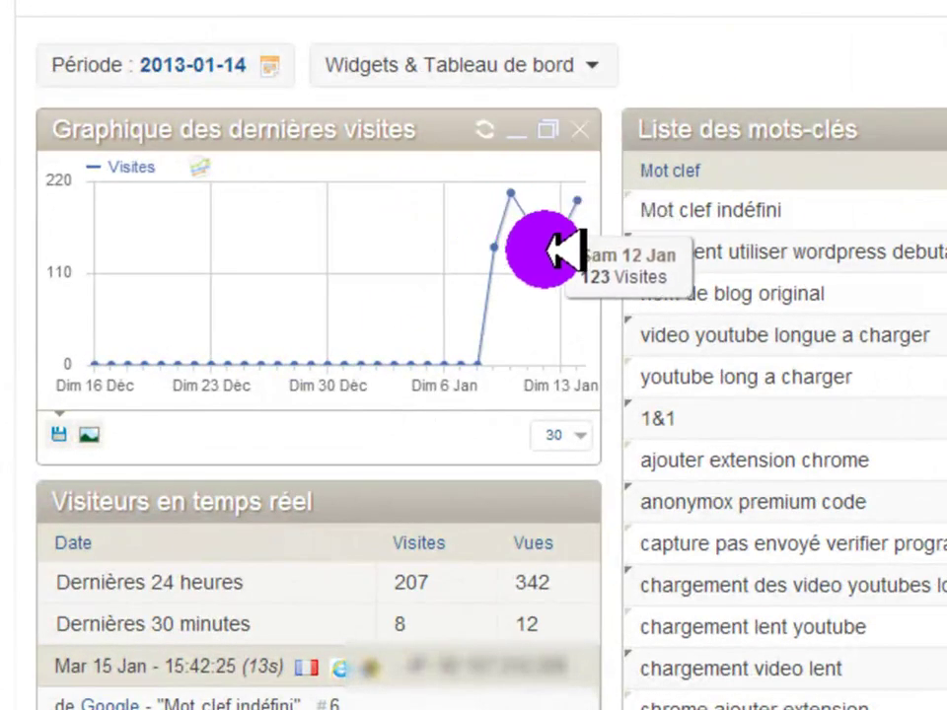
scroll(552, 340, down, 3)
scroll(572, 359, down, 2)
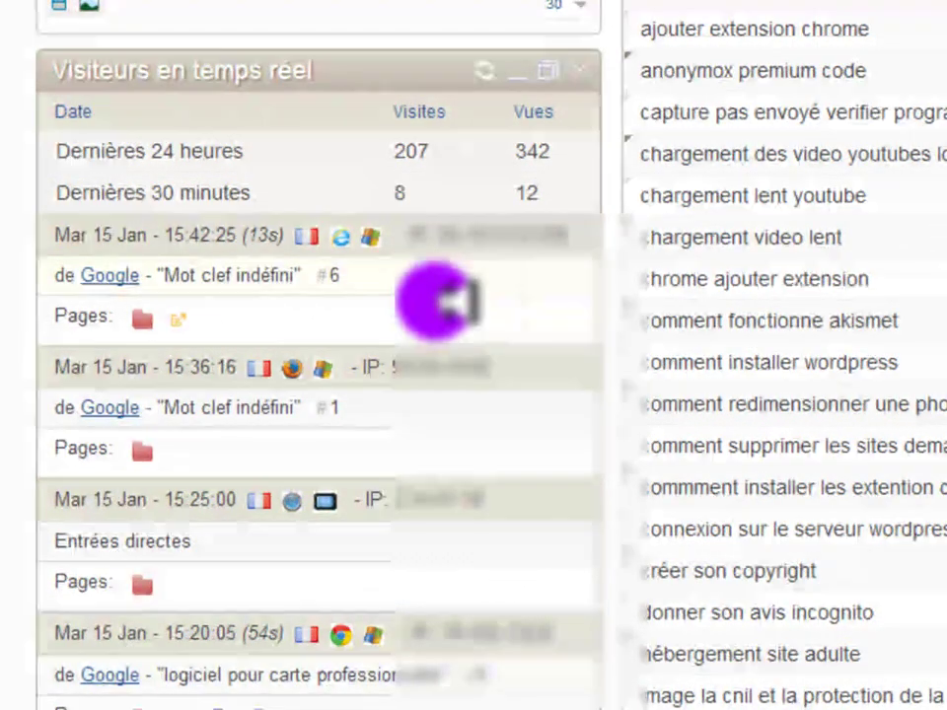
mouse_move(148, 315)
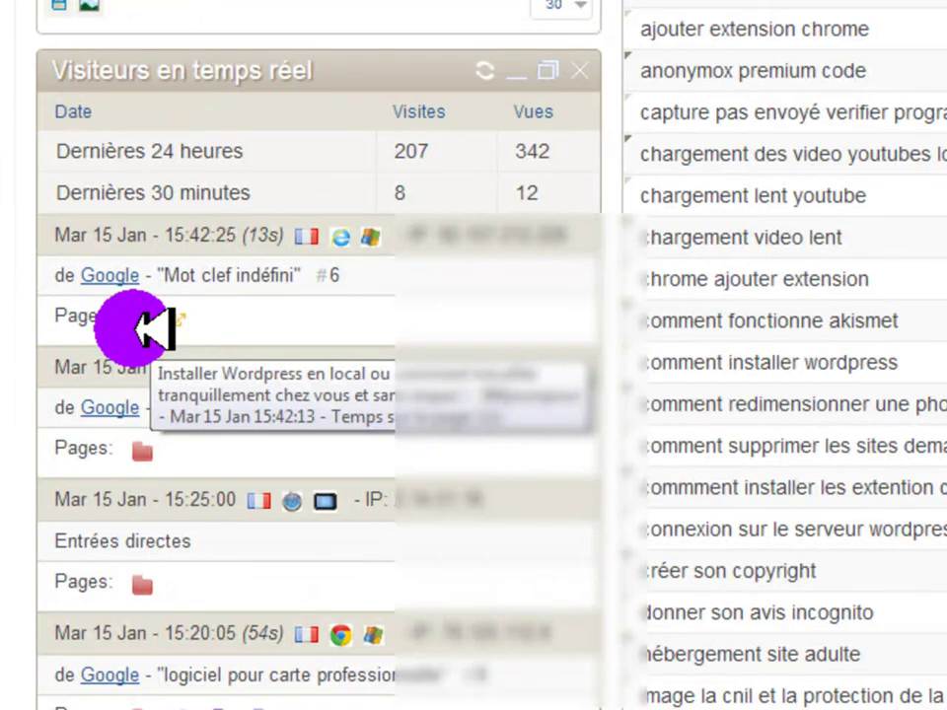
mouse_move(158, 452)
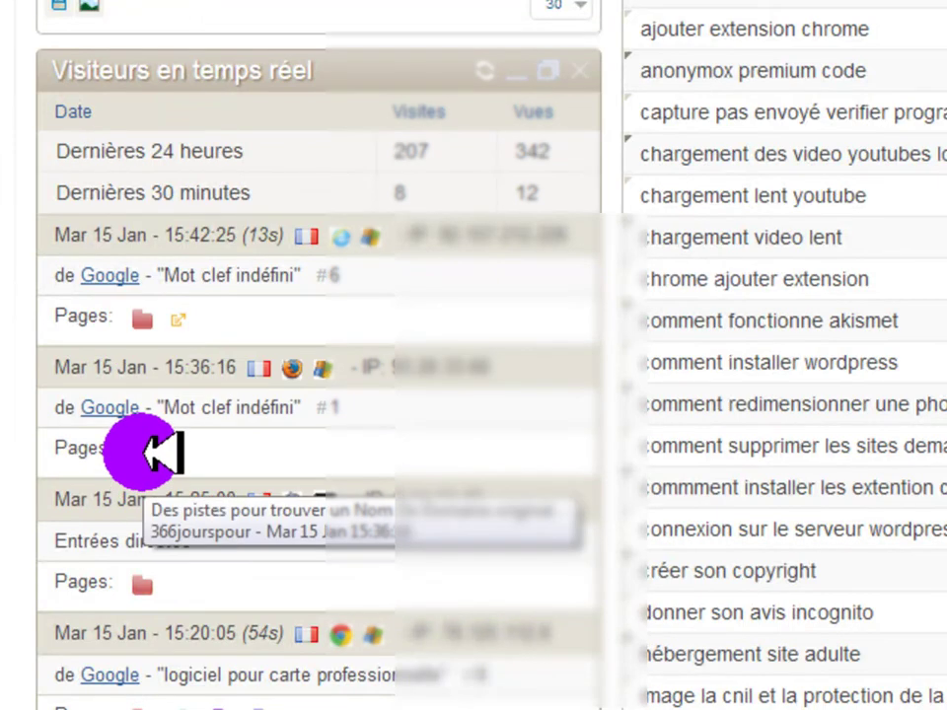
scroll(173, 451, down, 3)
scroll(266, 266, up, 2)
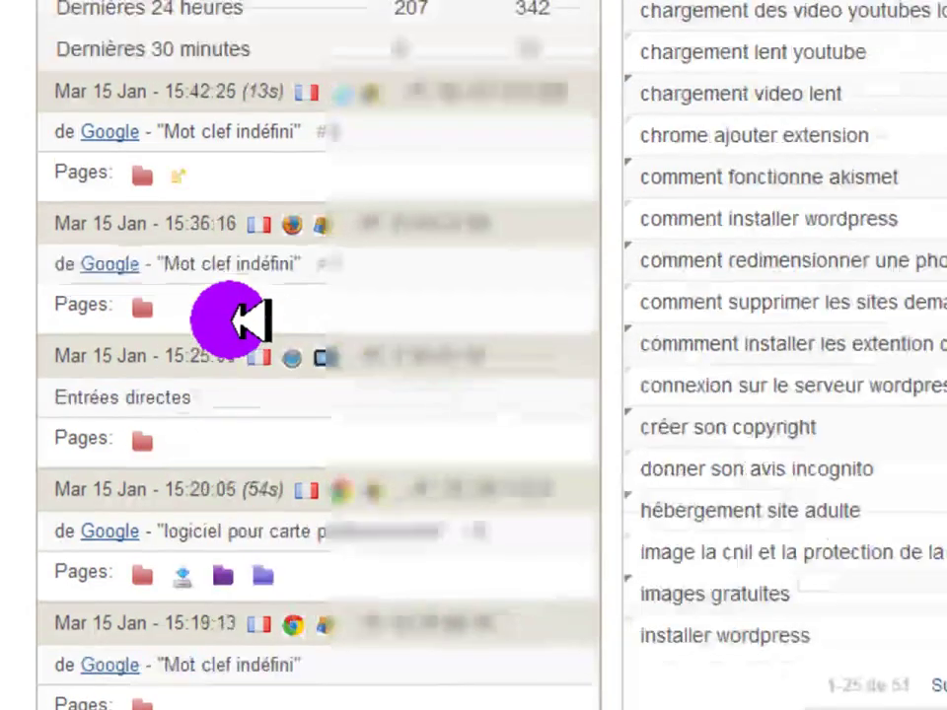